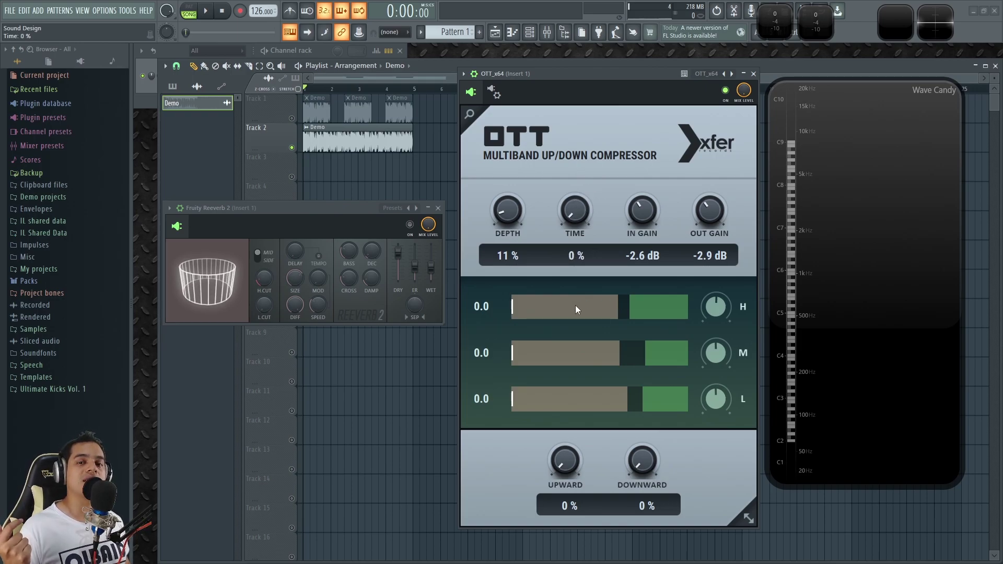
Try OTT's Time at 1000 % and bring it to 68 %
left_click_drag(582, 236, 575, 70)
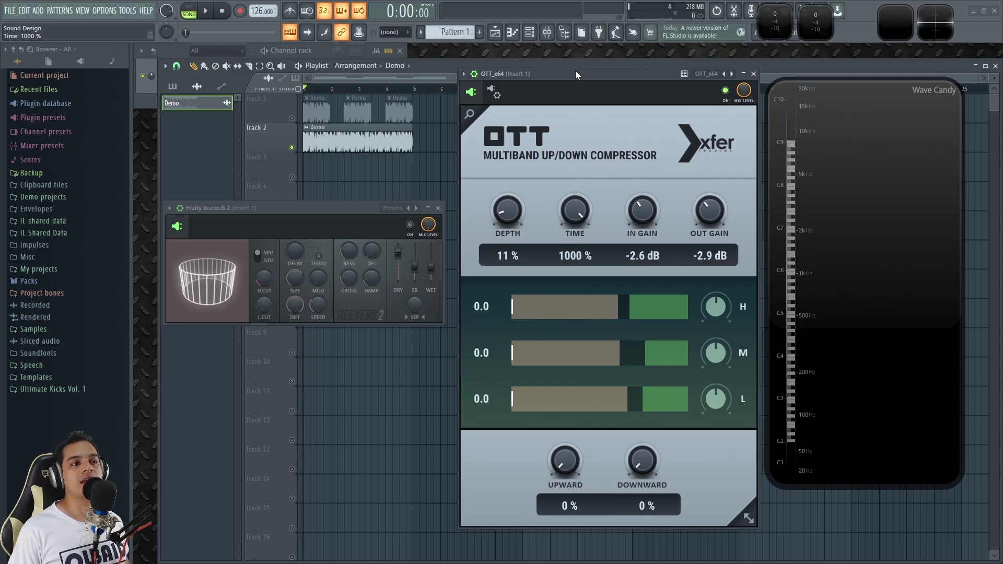
left_click_drag(578, 207, 584, 283)
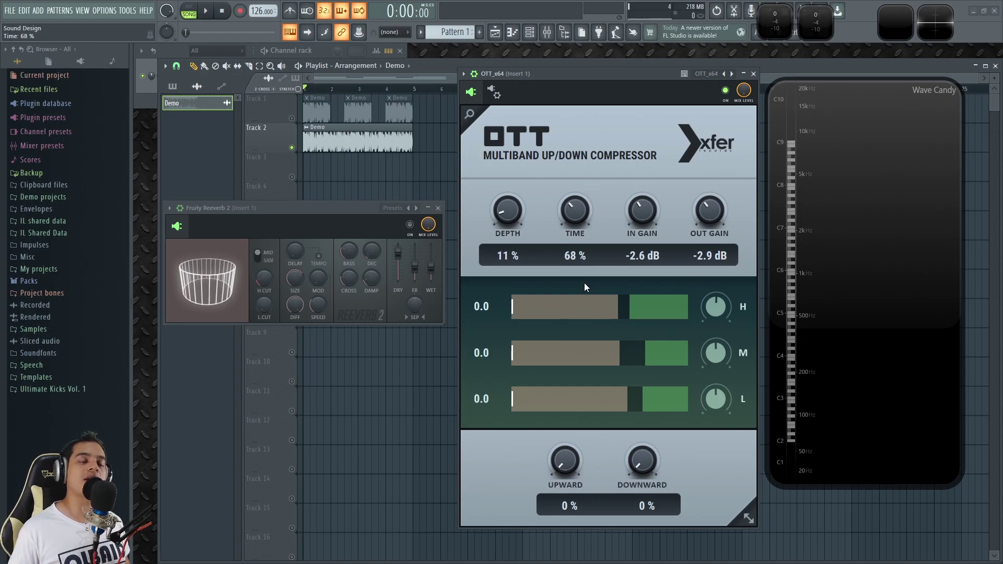
Try different Upward and Downward amounts in OTT, leaving Upward at 0 % and Downward at 100 %
left_click_drag(567, 459, 567, 510)
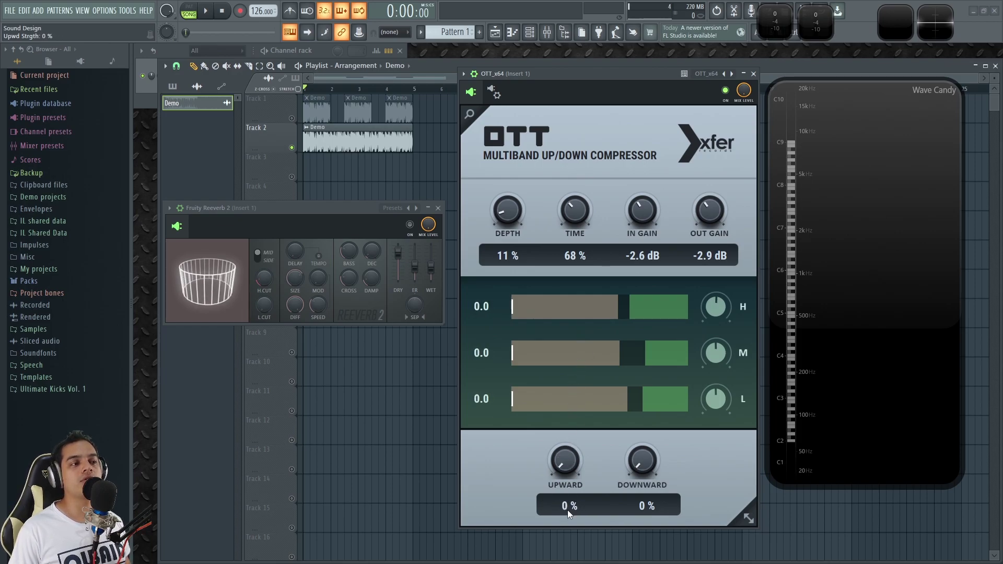
left_click_drag(562, 466, 567, 485)
left_click_drag(635, 465, 641, 418)
double_click(638, 458)
double_click(560, 470)
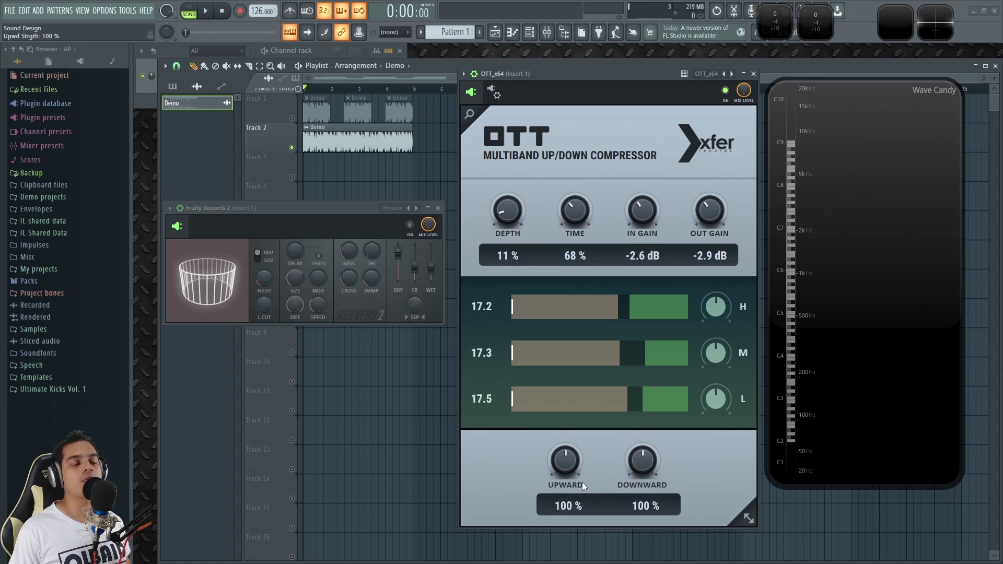
left_click_drag(577, 462, 563, 552)
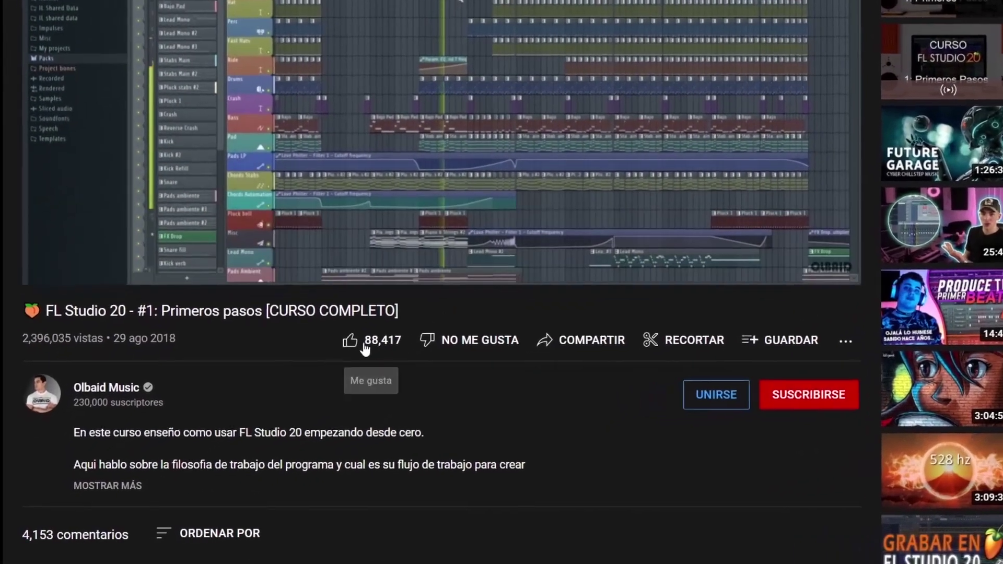
On YouTube, like the FL Studio 20 "Primeros pasos" course video and subscribe to its channel with all notifications
left_click(313, 363)
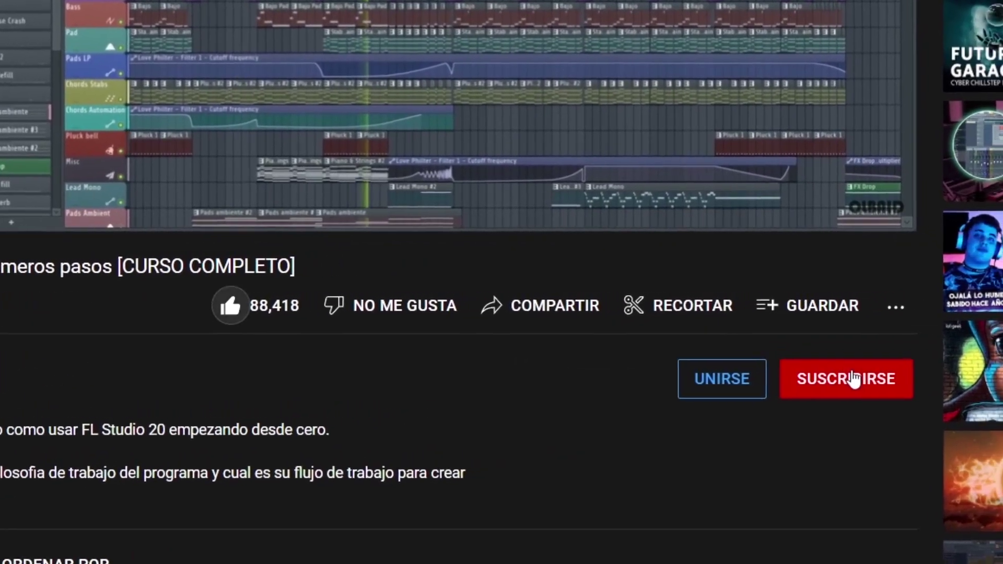
left_click(909, 365)
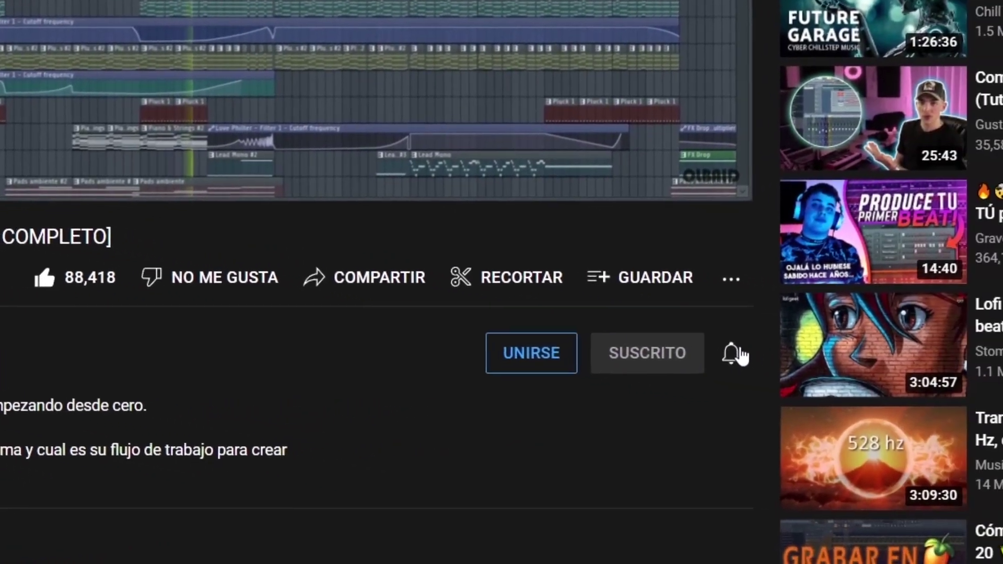
left_click(737, 355)
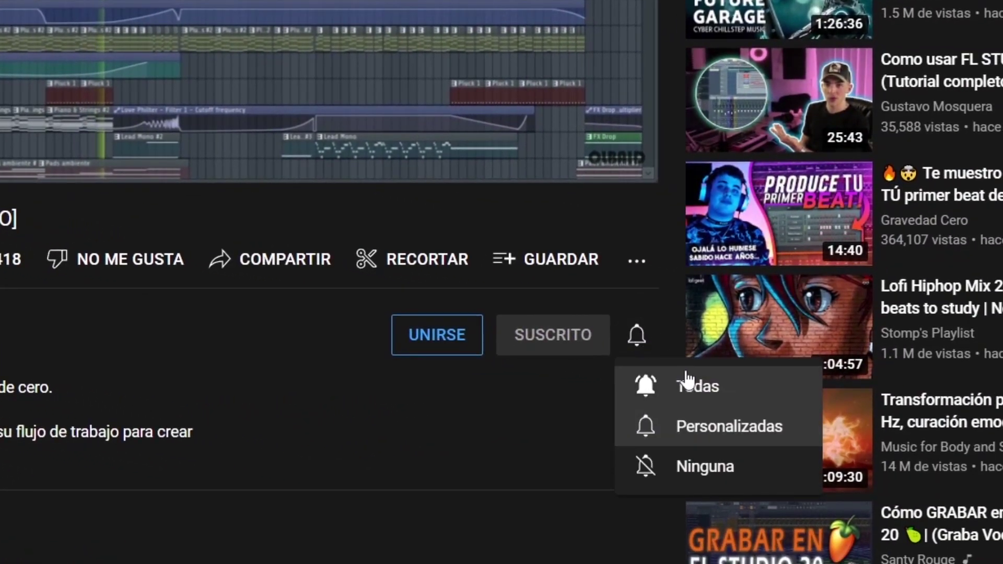
left_click(779, 402)
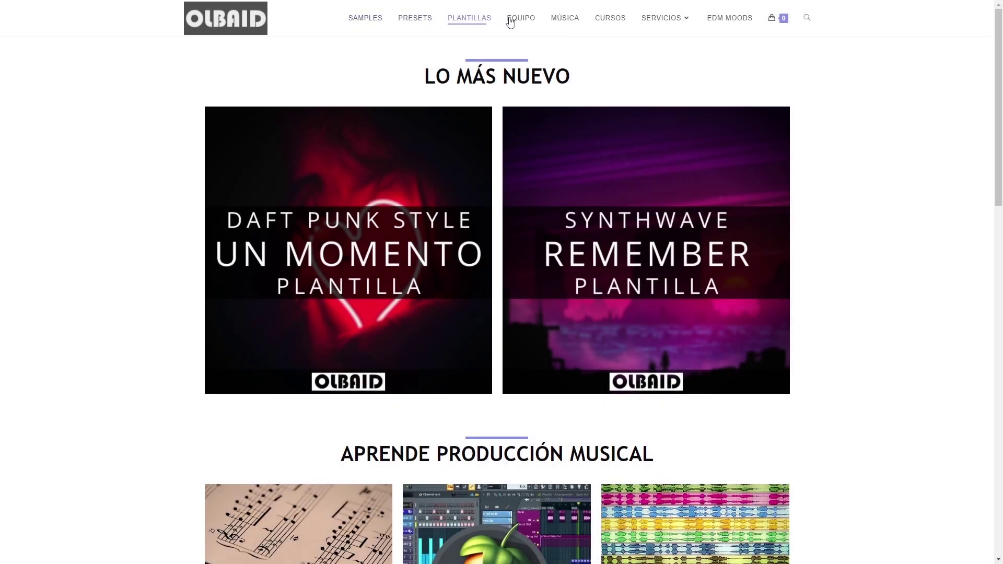
Browse the Olbaid website's home page down through the music production course sections
mouse_move(663, 21)
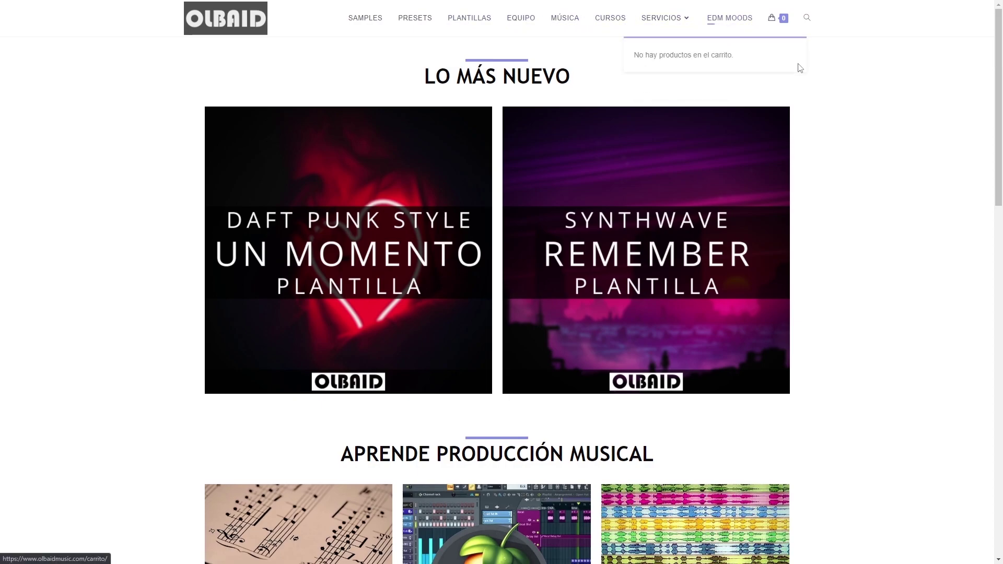
scroll(877, 314, "down", 10)
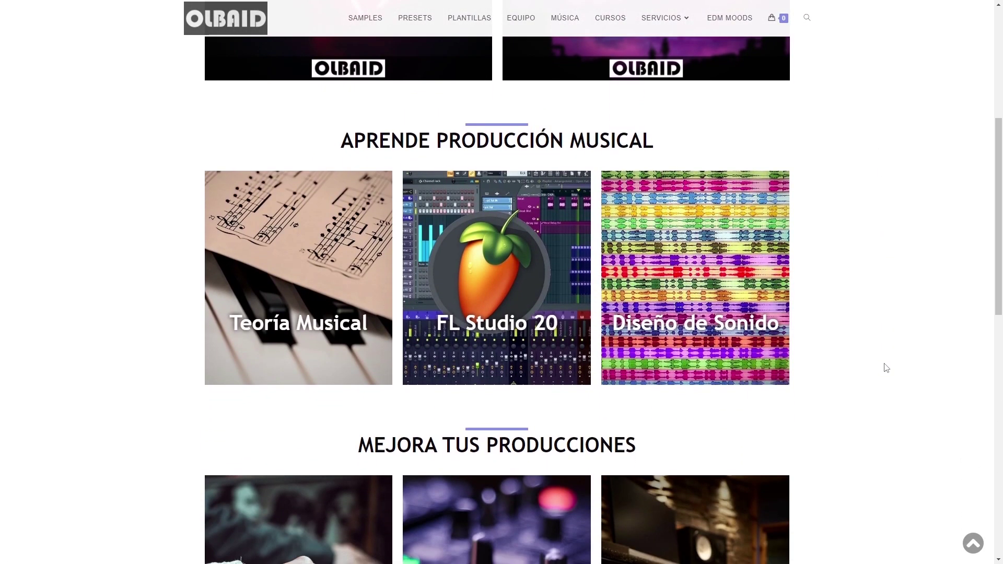
scroll(878, 405, "down", 6)
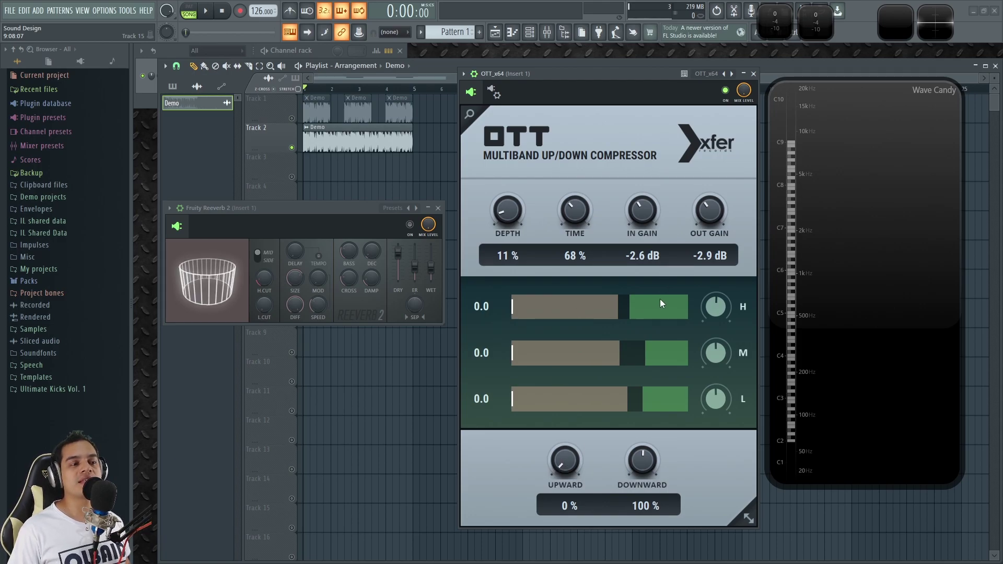
Back in FL Studio, bypass the upward and downward compression sections of OTT's H, M and L bands
left_click(590, 312)
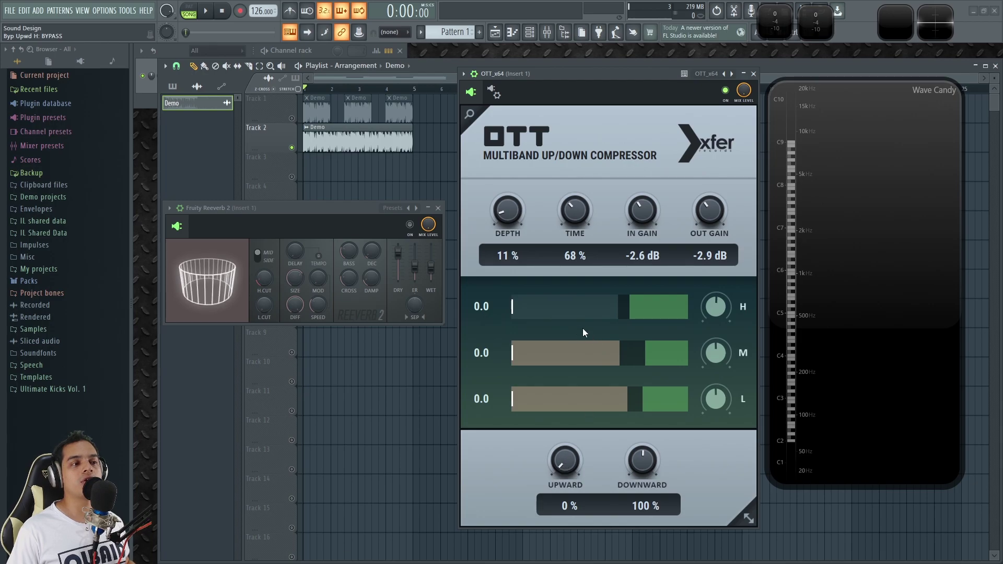
left_click(591, 353)
left_click(650, 309)
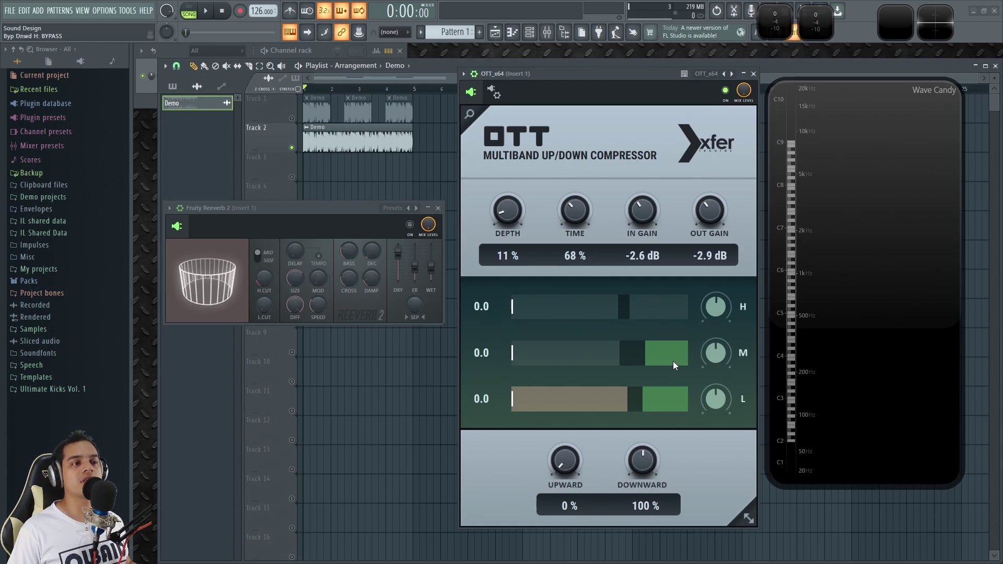
left_click(672, 361)
left_click(661, 399)
Lower the compression thresholds of OTT's L, M and H bands, setting the M threshold to 114 %
left_click_drag(618, 399, 607, 399)
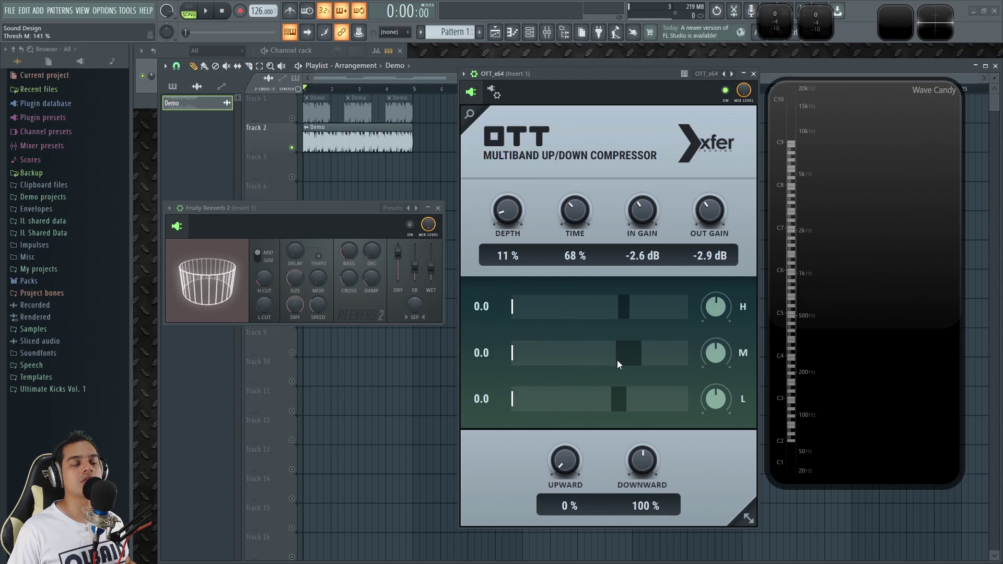
left_click_drag(615, 352, 612, 354)
left_click_drag(621, 394, 613, 391)
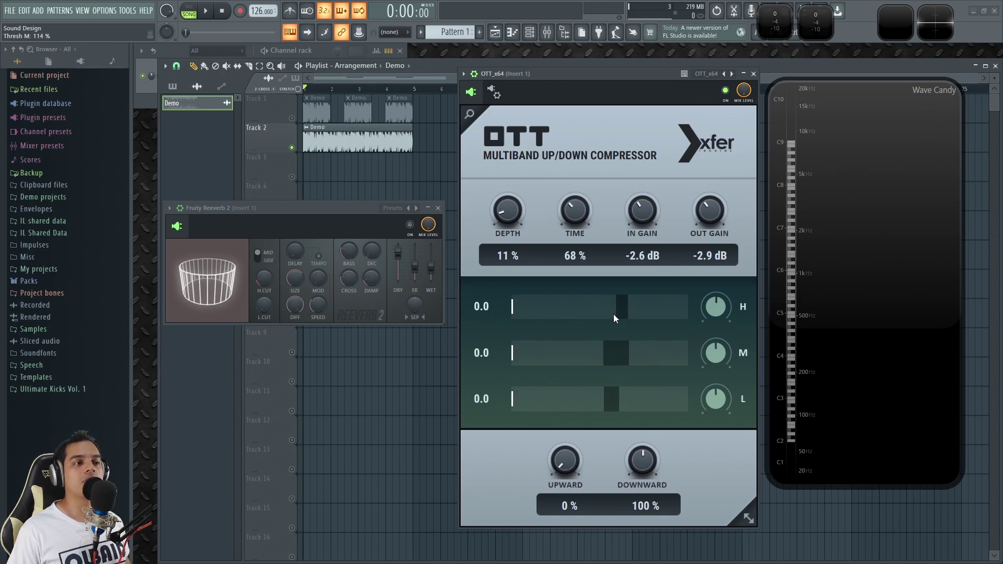
Play the demo with the bands bypassed and re-enable the H band's upward and downward sections
key("space")
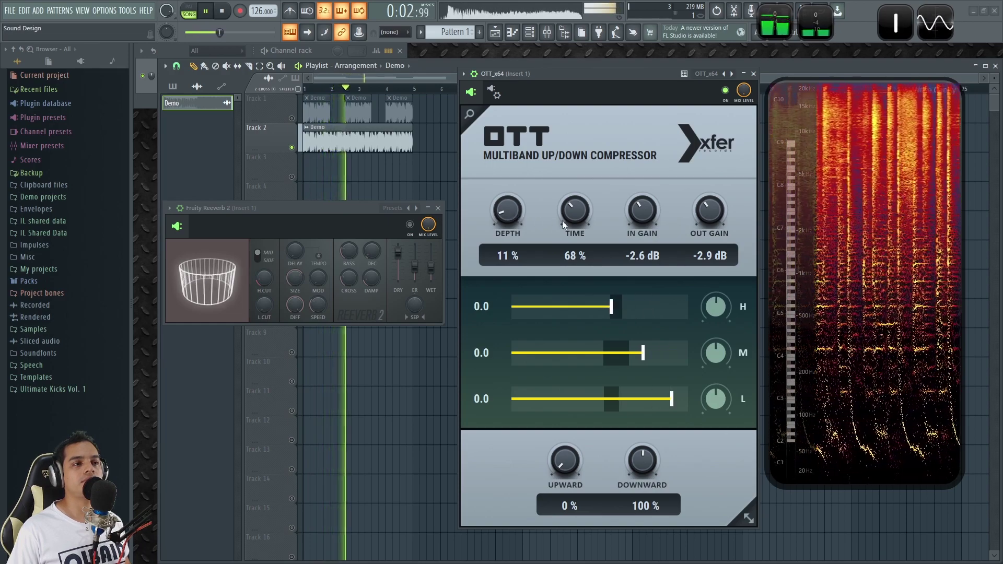
key("space")
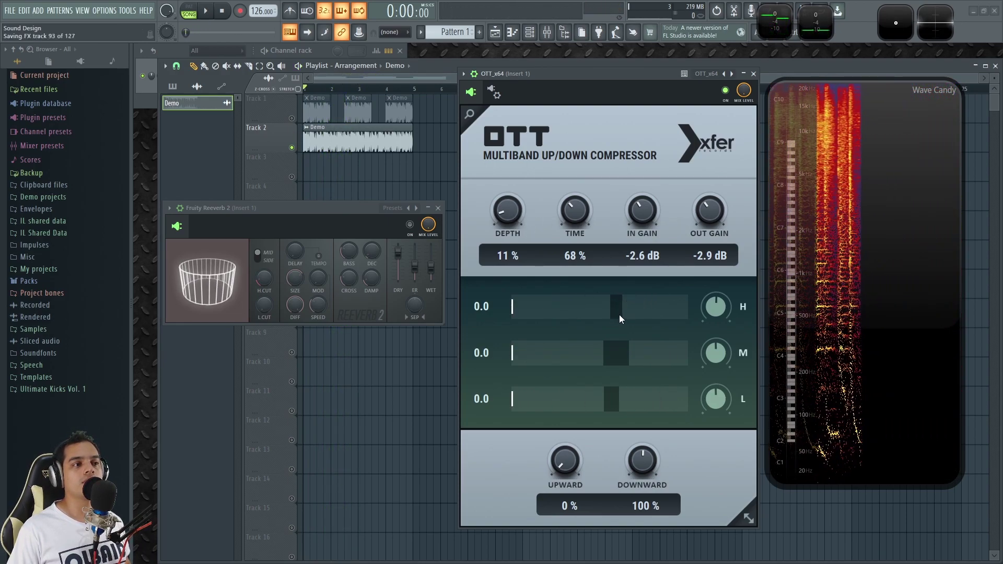
key("space")
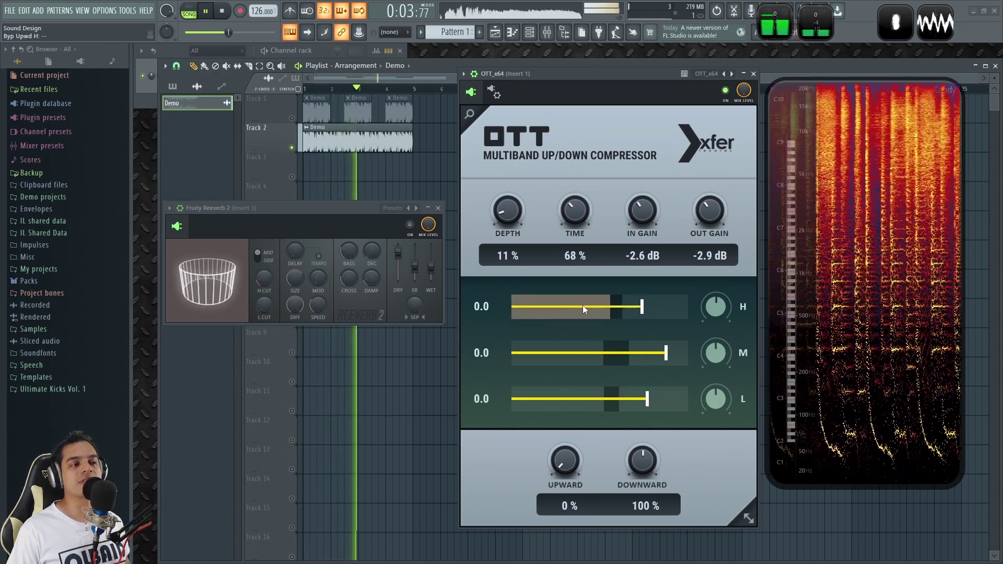
right_click(658, 306)
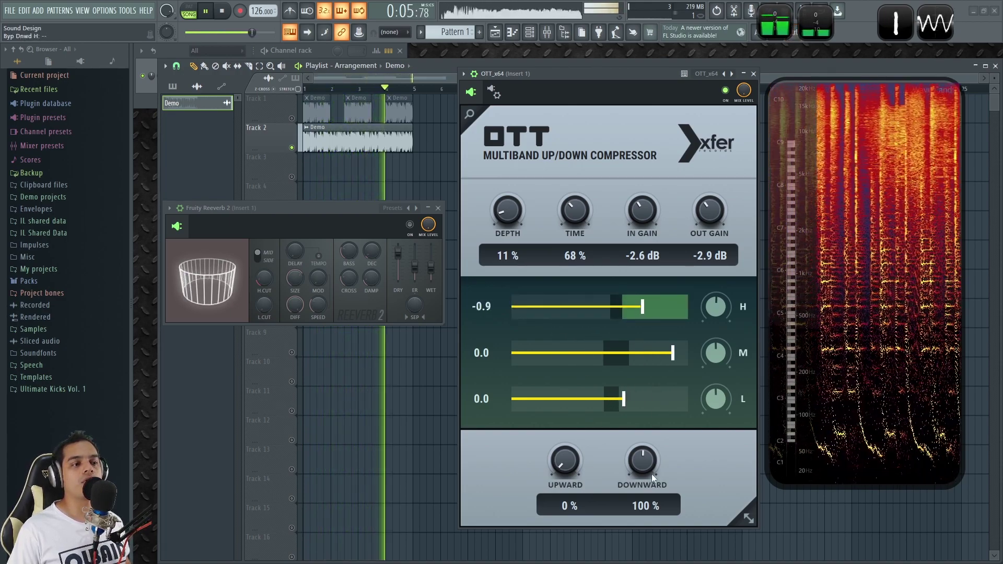
key("space")
right_click(575, 306)
Set the M band's threshold to 119 % and re-enable the upward and downward sections of the M and L bands
left_click_drag(616, 350, 618, 350)
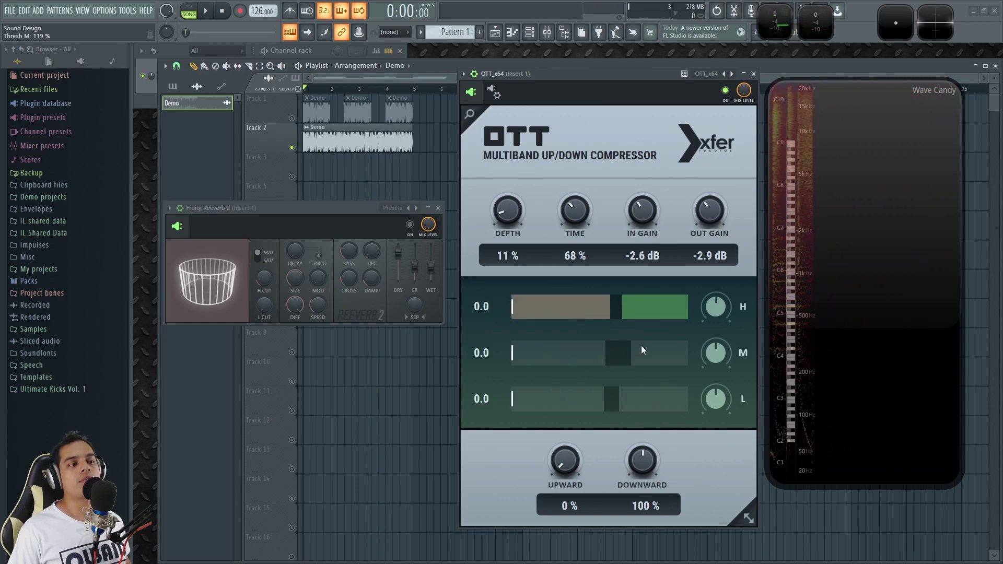
right_click(588, 351)
right_click(649, 350)
right_click(626, 397)
right_click(596, 398)
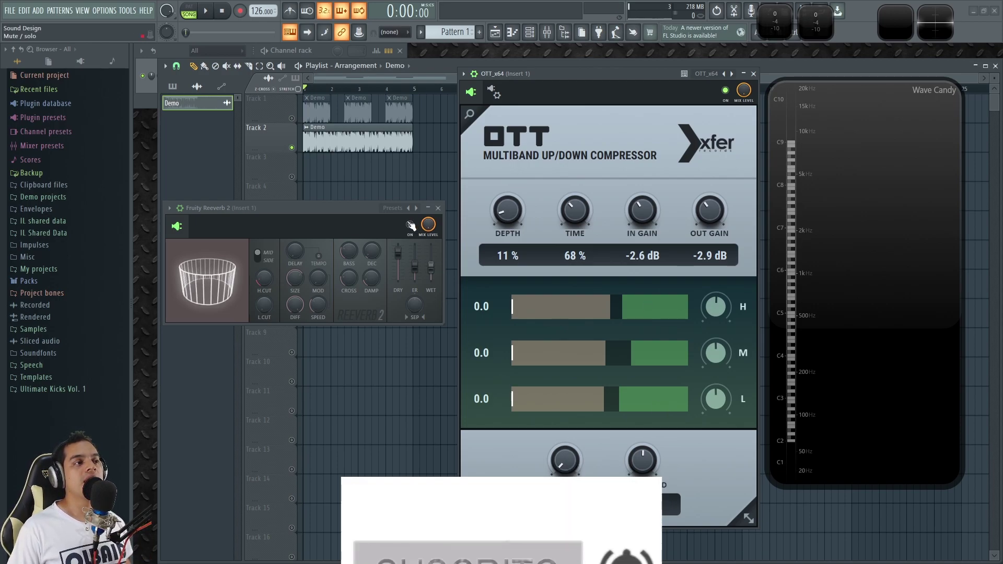
Solo Track 1 in the playlist and enable Fruity Reeverb 2, moving its window slightly up
right_click(291, 118)
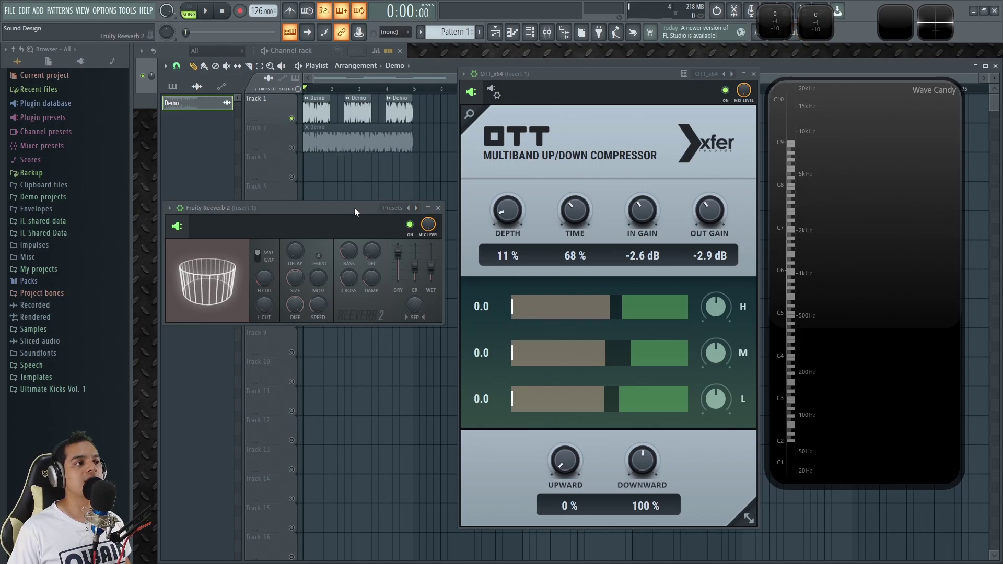
left_click_drag(355, 207, 359, 205)
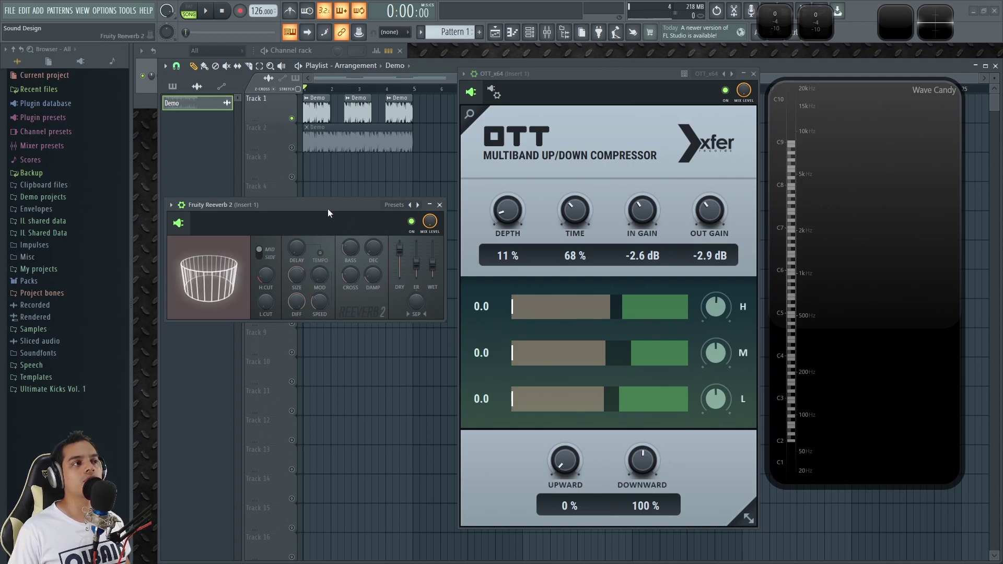
left_click_drag(321, 206, 324, 202)
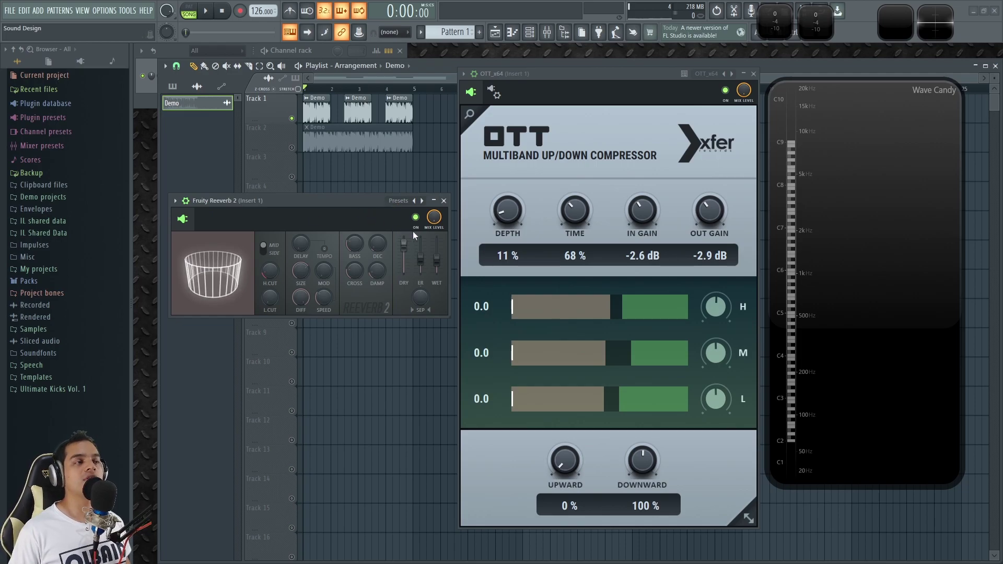
Audition Track 1 and its reverb tail, starting playback near the end of the first Demo clip
key("space")
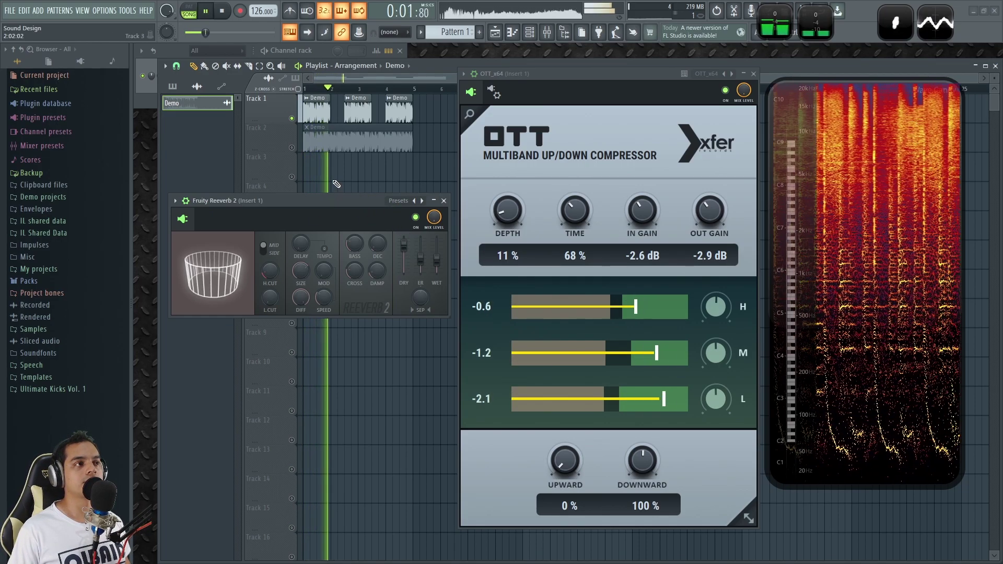
key("space")
scroll(361, 82, "up", 3)
left_click(348, 87)
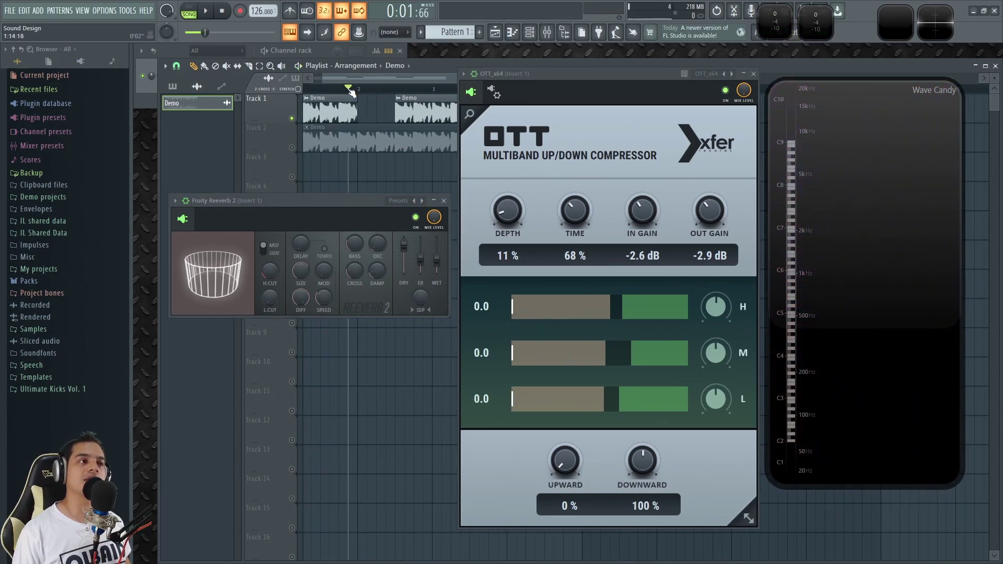
key("space")
Reset OTT's In Gain and Out Gain to 0.0 dB while replaying the reverb tail
key("space")
left_click_drag(711, 214, 711, 209)
key("space")
left_click_drag(650, 211, 656, 189)
double_click(710, 205)
key("space")
double_click(644, 212)
key("space")
Turn OTT off and replay the first clip's reverb tail for comparison
key("space")
key("space")
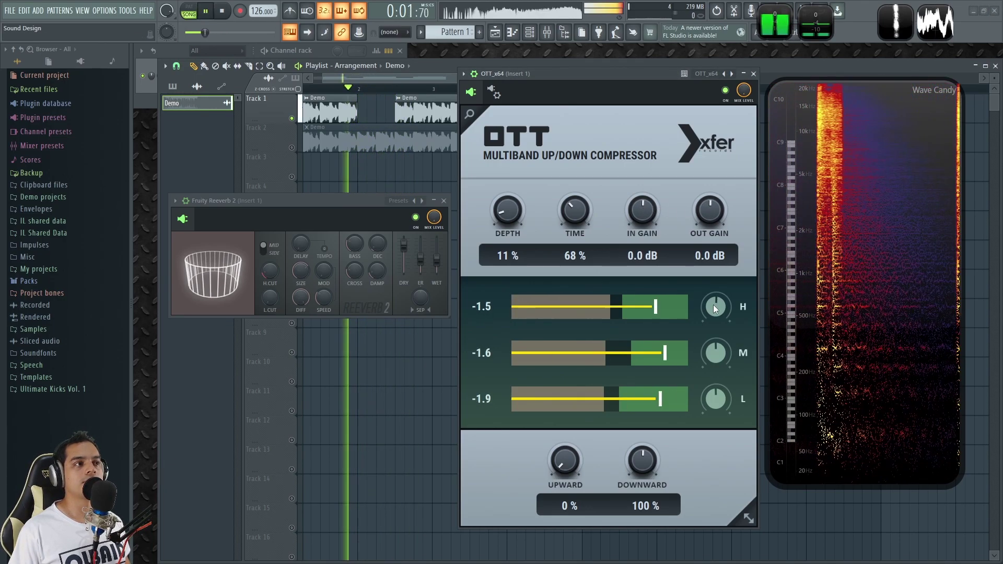
key("space")
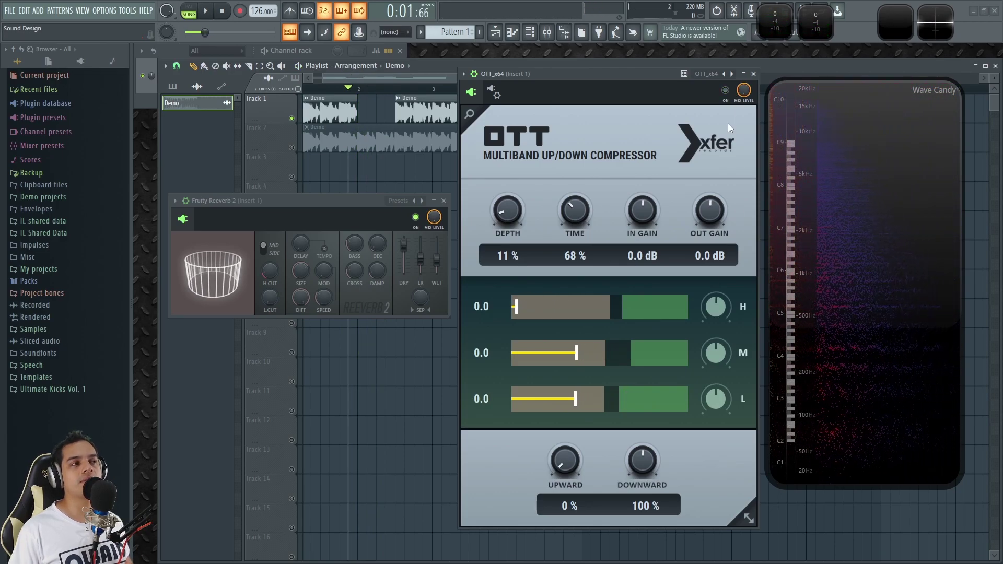
key("space")
key("space")
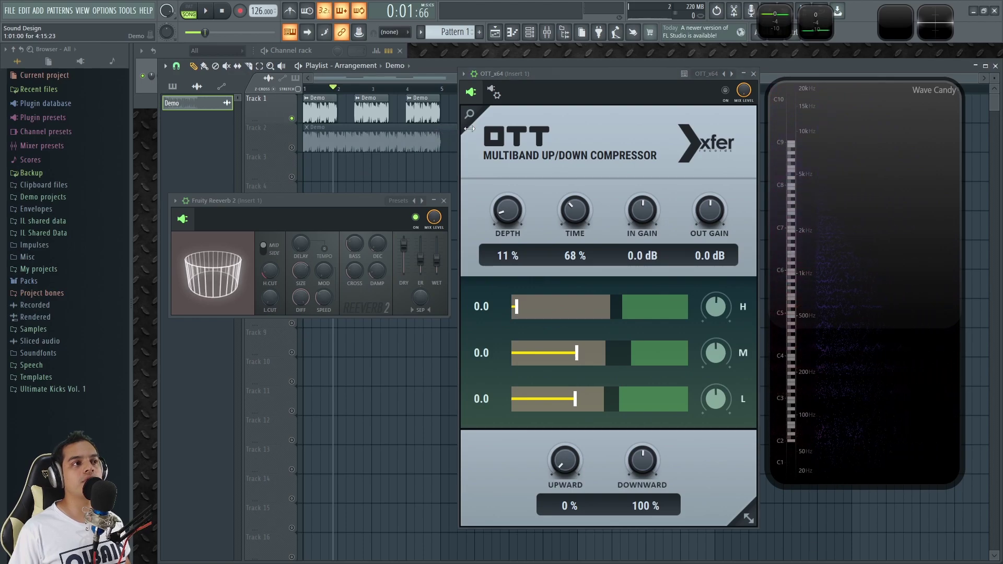
Place the playback start near the end of Track 1's last Demo clip and compare its reverb tail with OTT off and on
scroll(365, 181, "right", 3)
left_click(360, 89)
scroll(384, 113, "up", 2)
key("space")
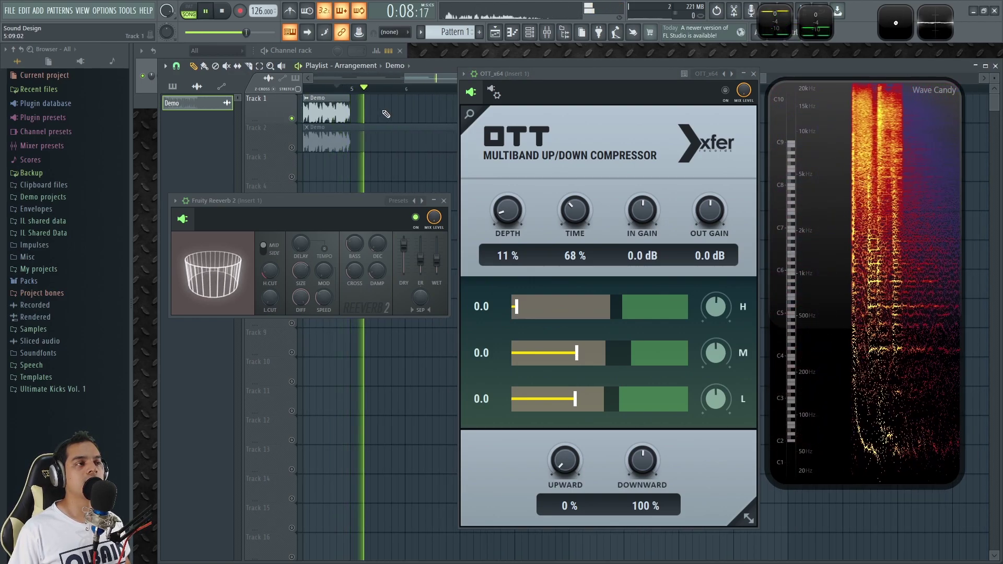
key("space")
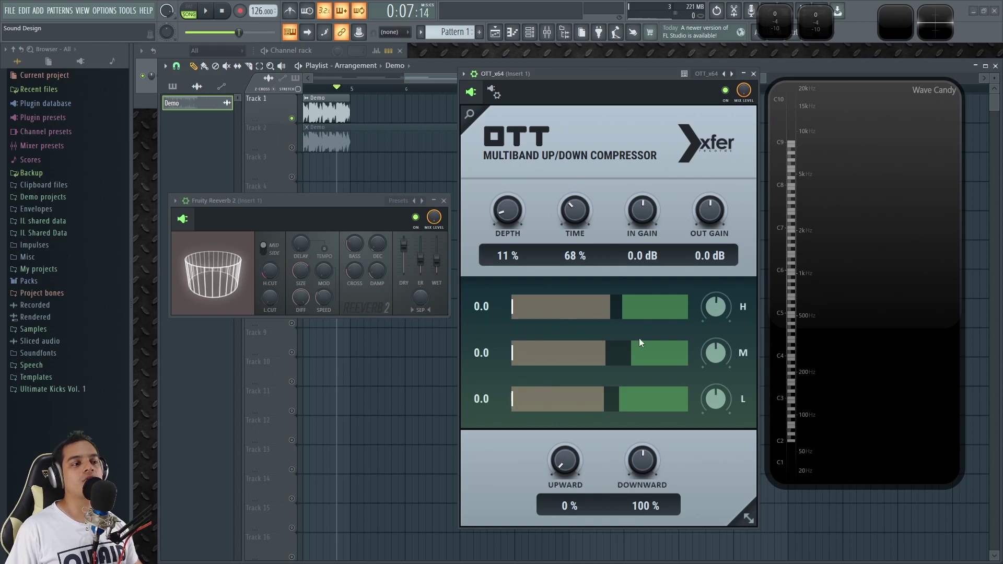
key("space")
key("space")
Set OTT's Downward amount to 0 % and its Depth to 100 %
left_click_drag(642, 461, 642, 512)
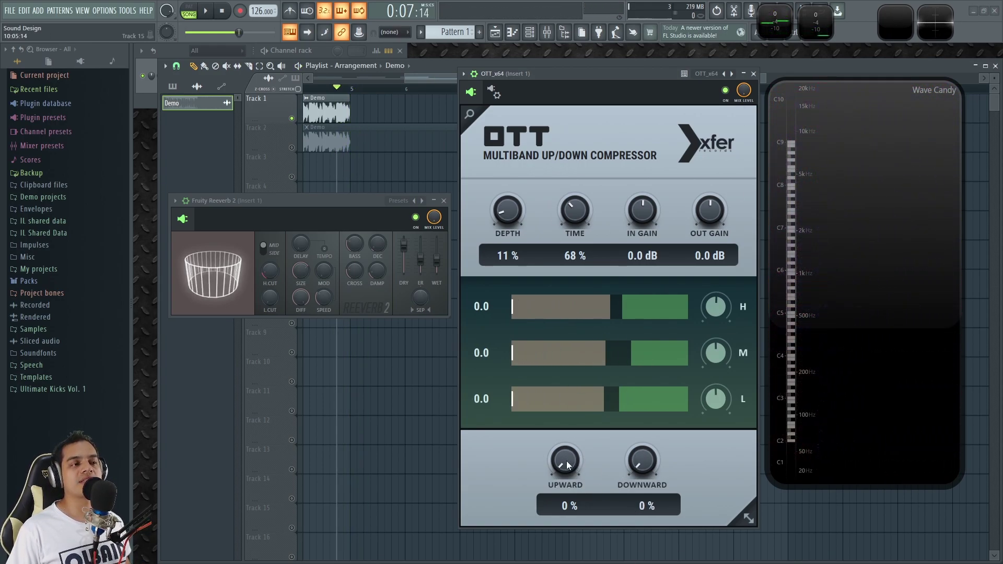
key("space")
left_click_drag(507, 209, 509, 90)
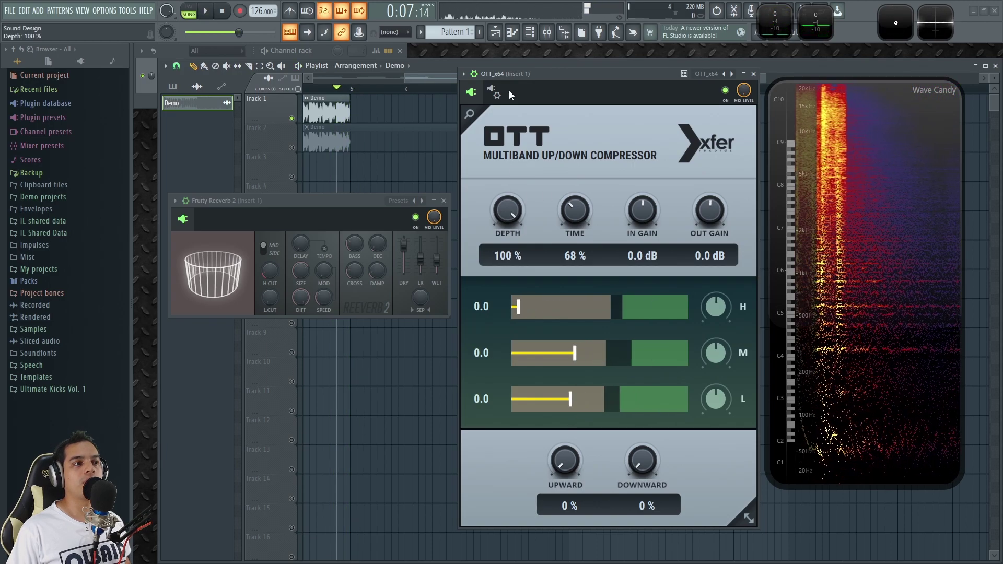
Lower OTT's In Gain to -4.9 dB and Out Gain to -3.1 dB while comparing playback with OTT on and off
left_click_drag(639, 211, 638, 234)
left_click_drag(702, 205, 696, 228)
scroll(696, 227, "down", 5)
scroll(642, 217, "down", 2)
scroll(705, 214, "down", 10)
key("space")
left_click_drag(708, 215, 714, 193)
left_click(725, 90)
key("space")
scroll(709, 196, "up", 2)
scroll(653, 214, "up", 2)
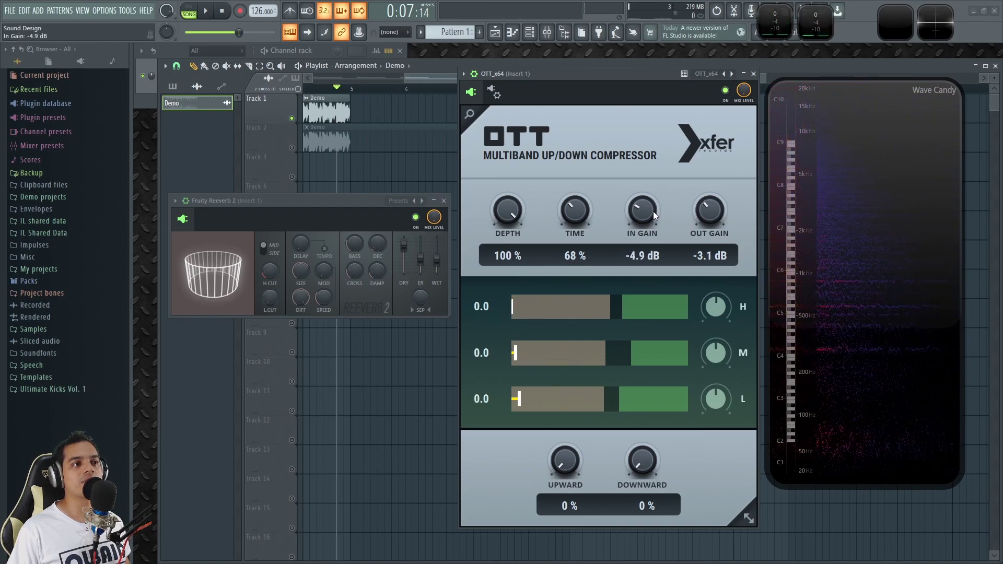
Set OTT's In Gain to -6.7 dB and Out Gain to -5.7 dB, comparing the level with OTT off and on
key("space")
scroll(652, 213, "up", 1)
scroll(652, 212, "down", 2)
scroll(712, 209, "down", 1)
scroll(712, 208, "down", 3)
key("space")
left_click(726, 90)
left_click(726, 90)
key("space")
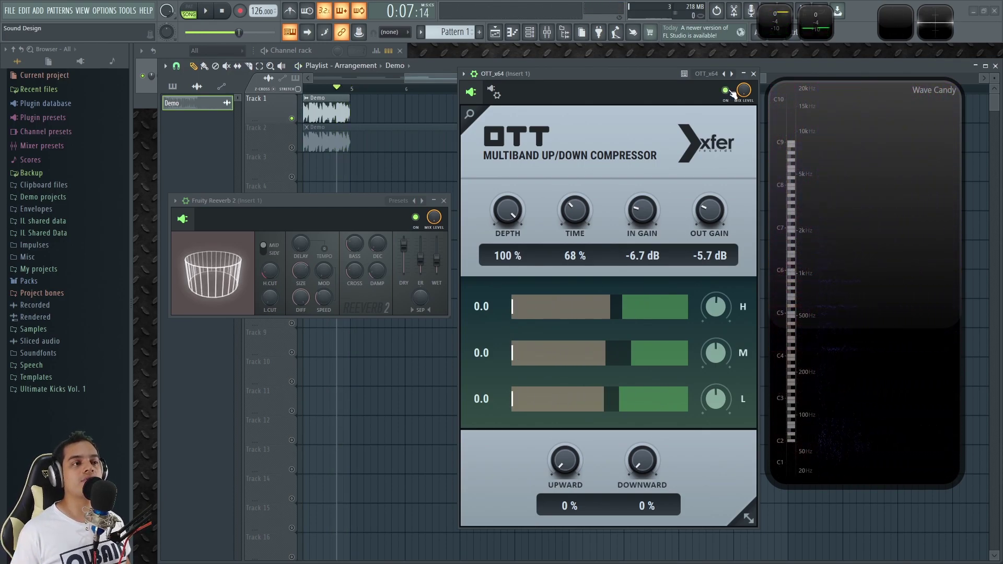
Set OTT's Time to 100 % and Upward amount to 100 %, and play the drum loop's reverb tail
scroll(582, 218, "up", 5)
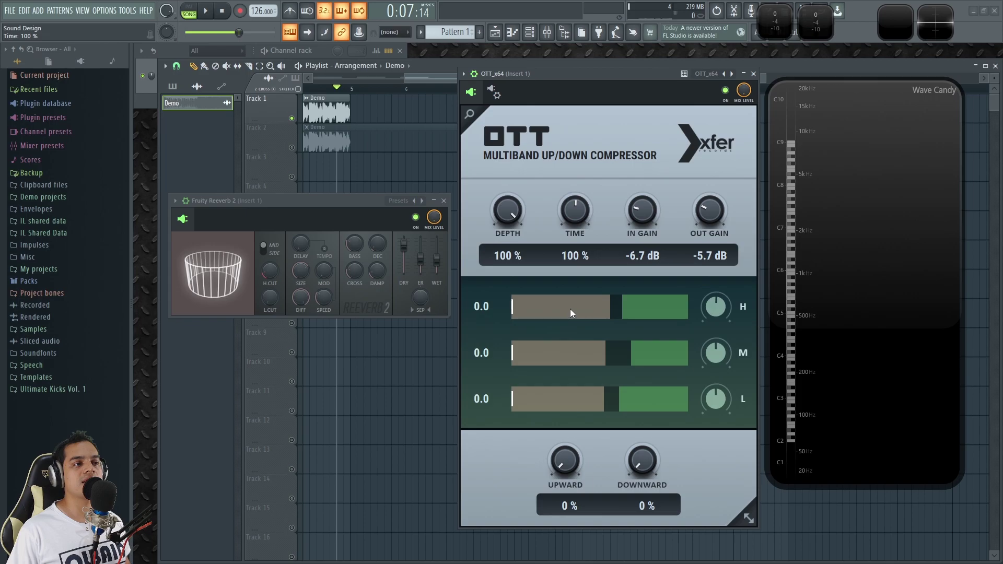
scroll(567, 468, "up", 10)
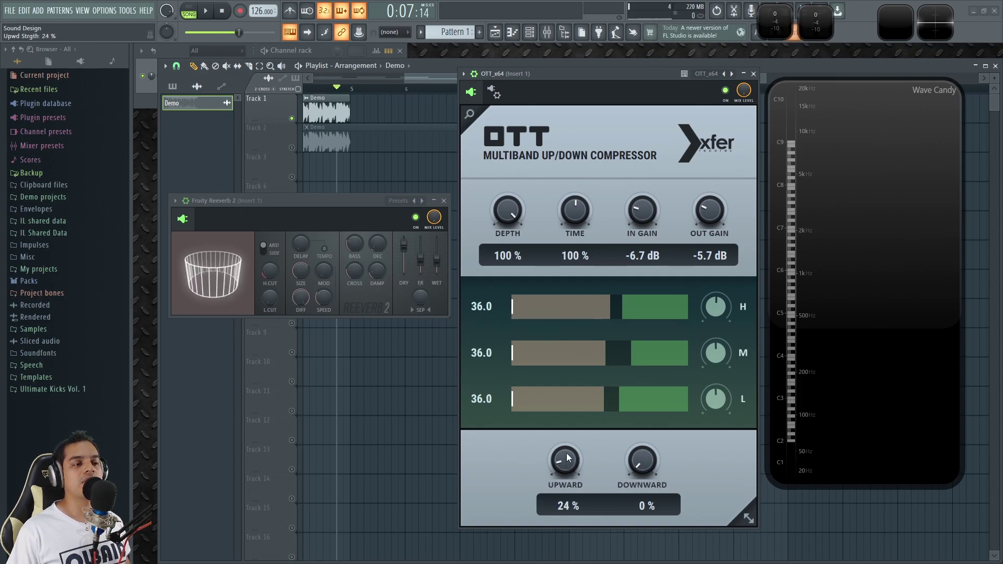
key("space")
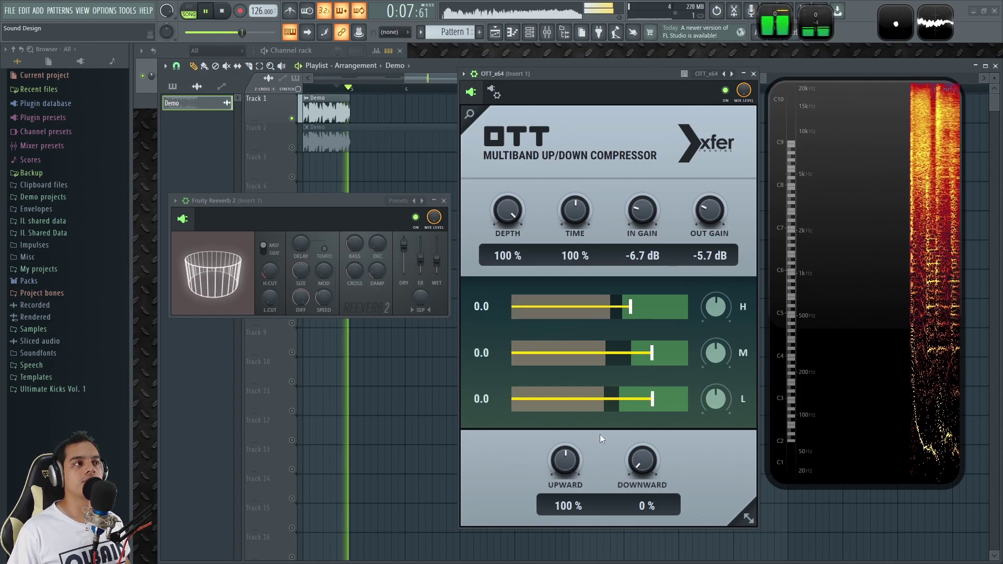
key("space")
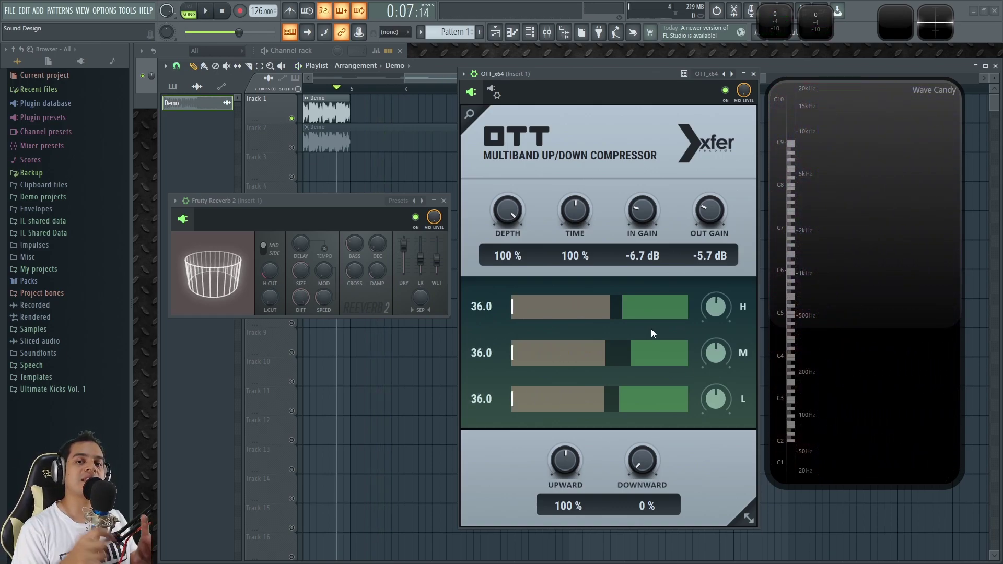
Compare the drum loop's reverb tail with OTT on and off, leaving OTT enabled
key("space")
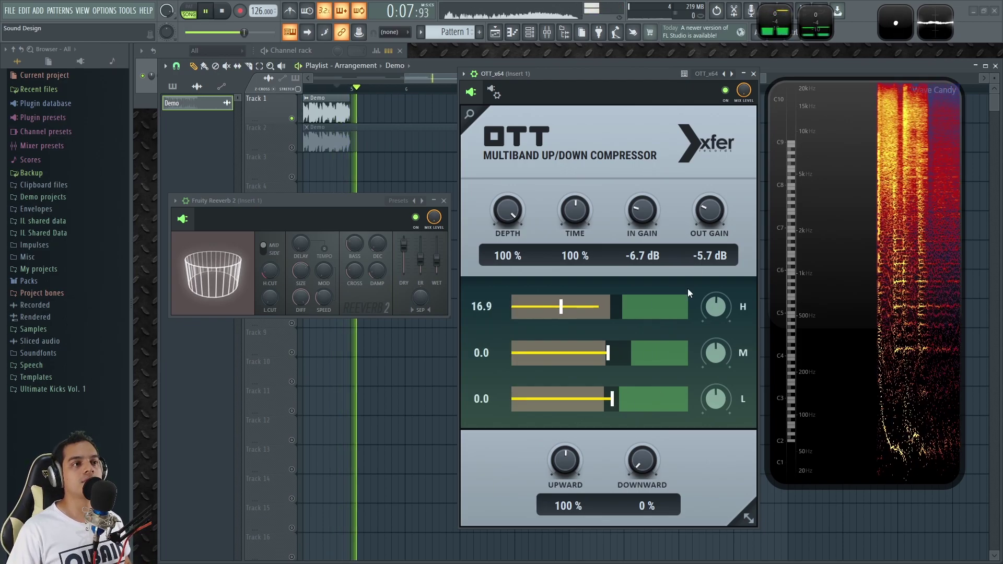
left_click(725, 90)
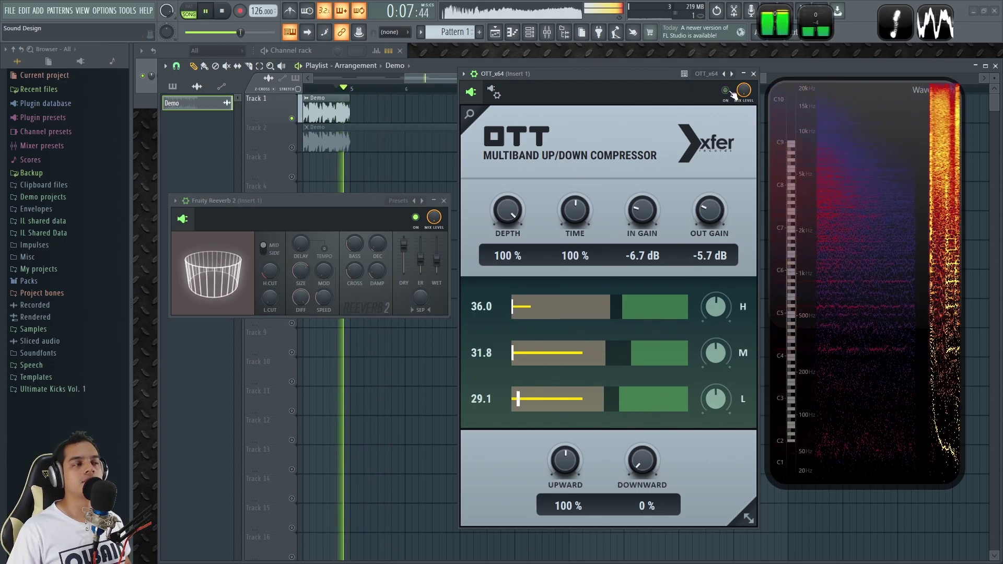
key("space")
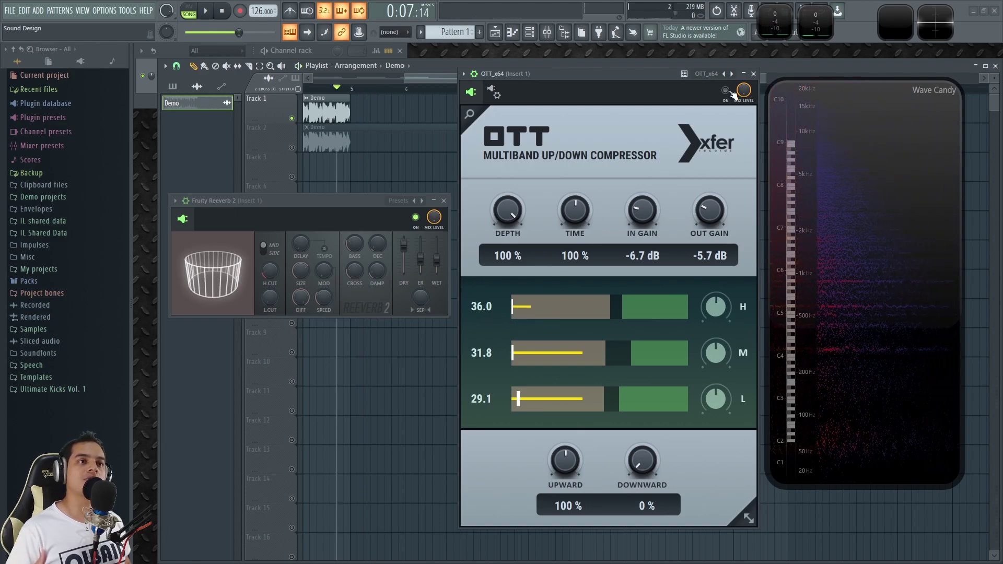
left_click(726, 90)
key("space")
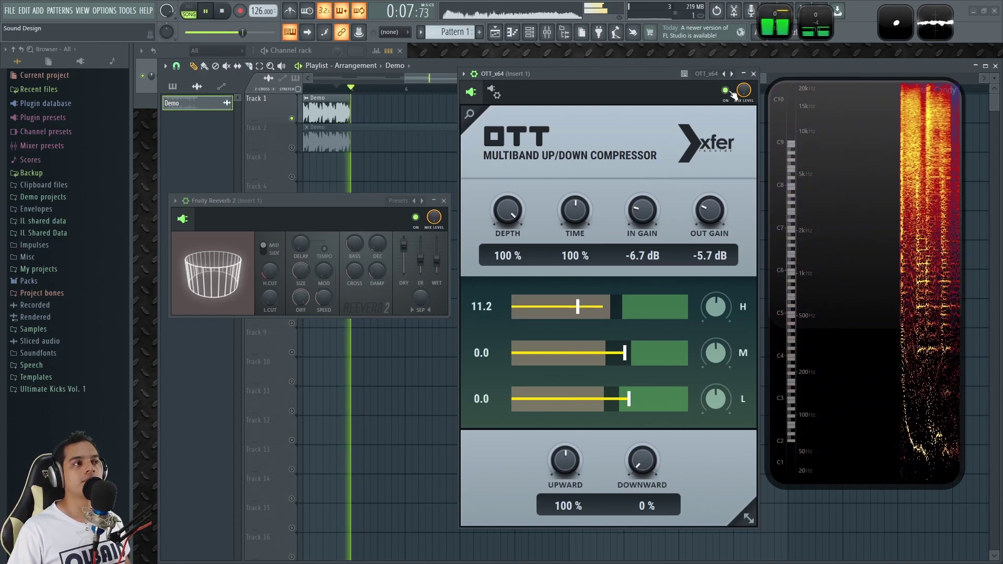
key("space")
left_click(727, 91)
key("space")
key("space")
left_click(727, 91)
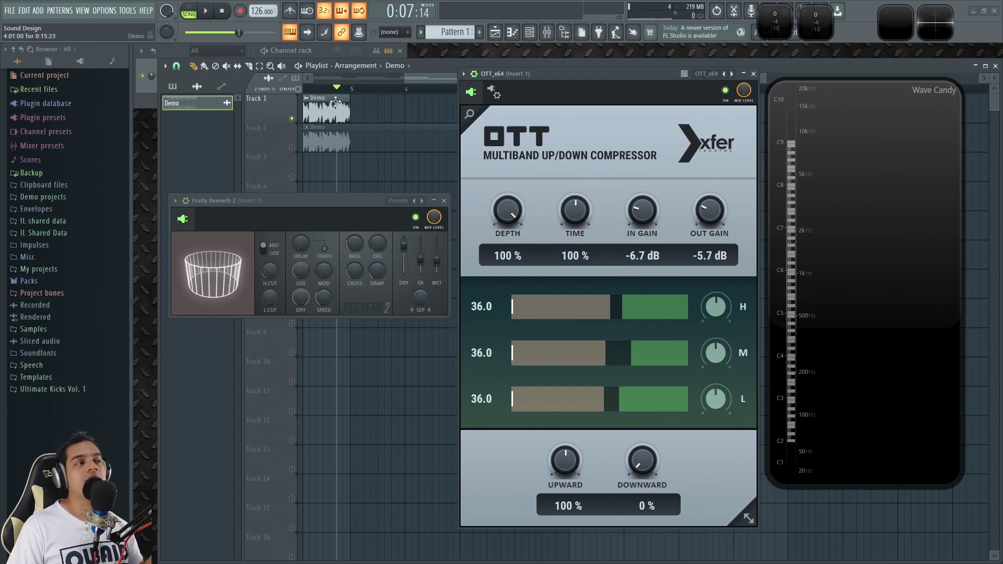
Enlarge Track 2 to examine its Demo waveform, with both plugin windows moved aside, and restore the track's height
left_click_drag(436, 82, 397, 85)
scroll(347, 112, "up", 3)
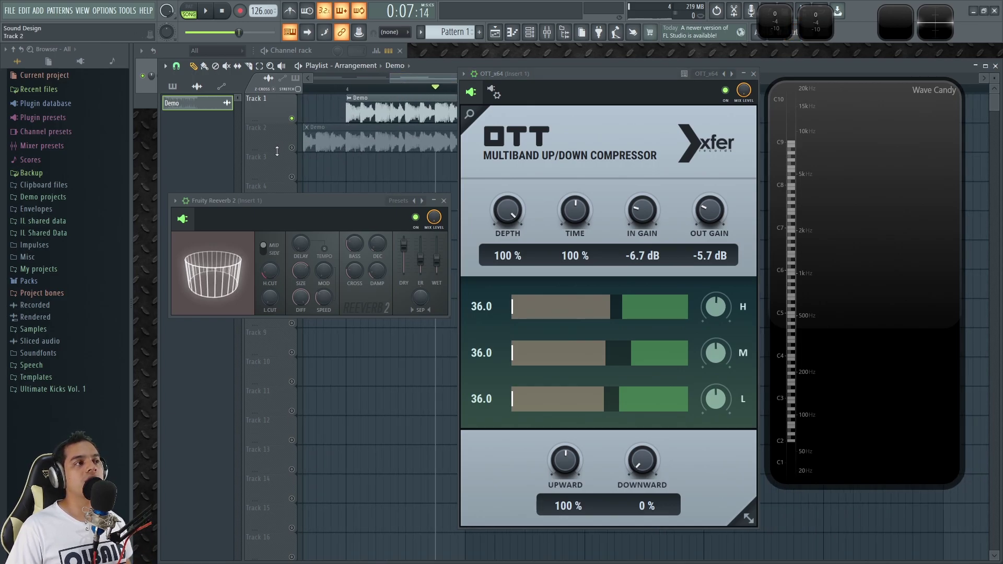
left_click_drag(277, 152, 265, 237)
left_click_drag(246, 201, 225, 294)
left_click_drag(540, 74, 635, 71)
scroll(349, 161, "up", 4)
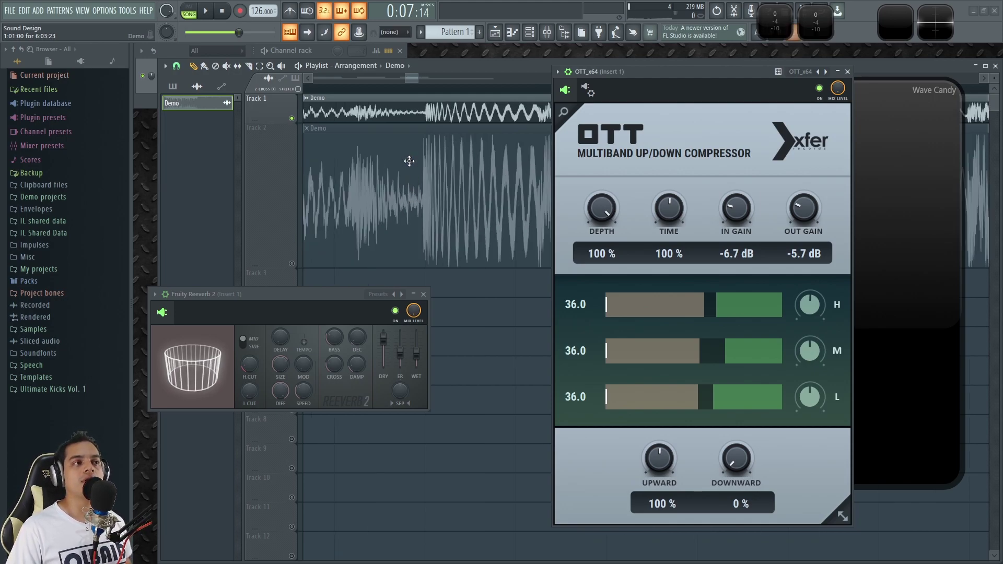
scroll(409, 162, "down", 5)
left_click_drag(265, 268, 266, 152)
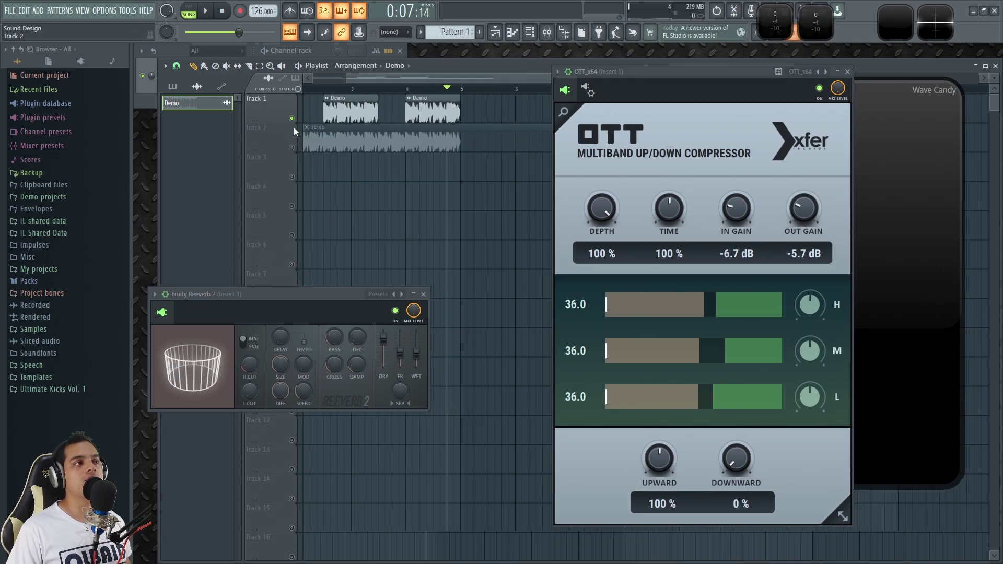
scroll(340, 118, "left", 3)
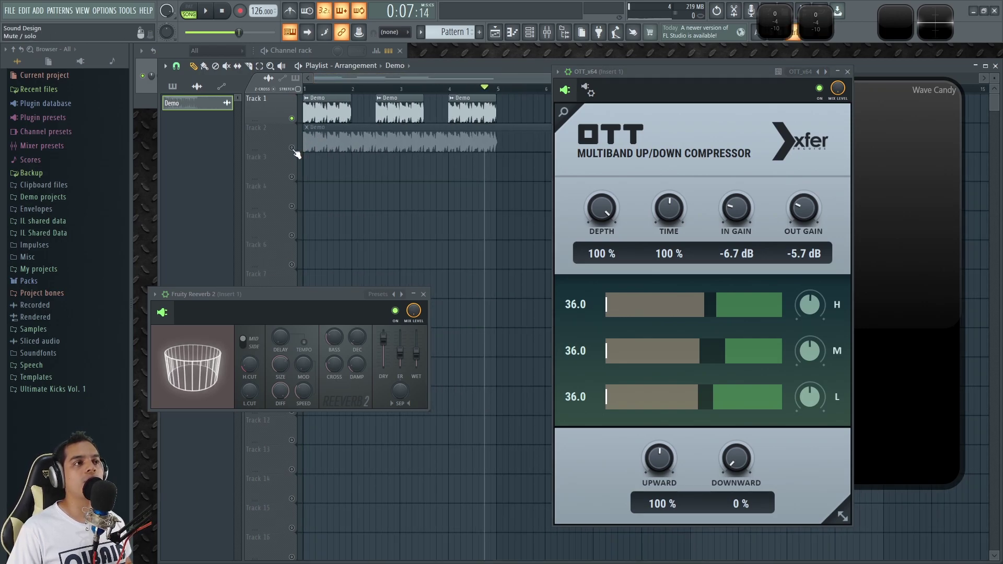
Lower OTT's H and L band thresholds and raise the M threshold to 132 % while replaying the reverb tail
key("space")
key("space")
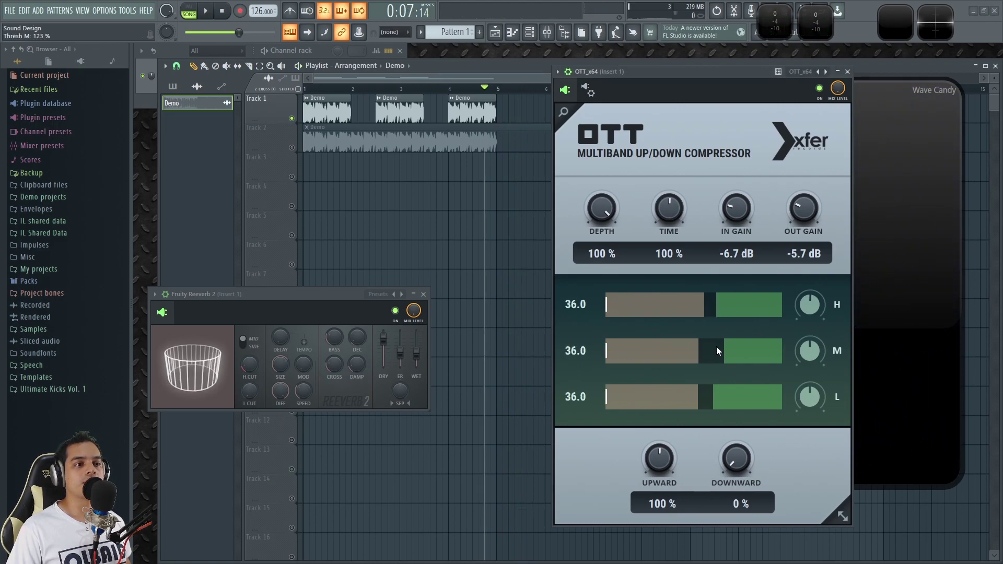
key("space")
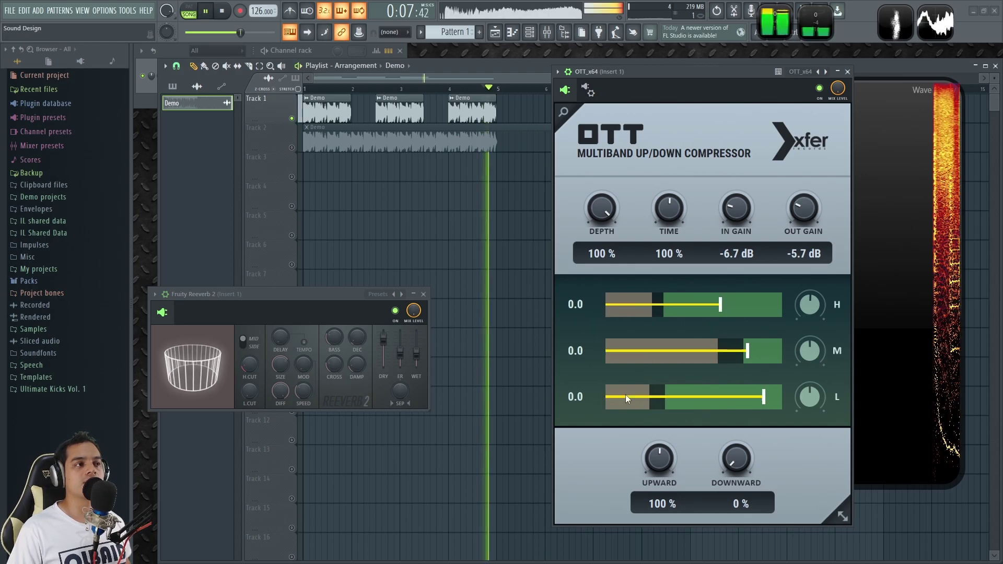
key("space")
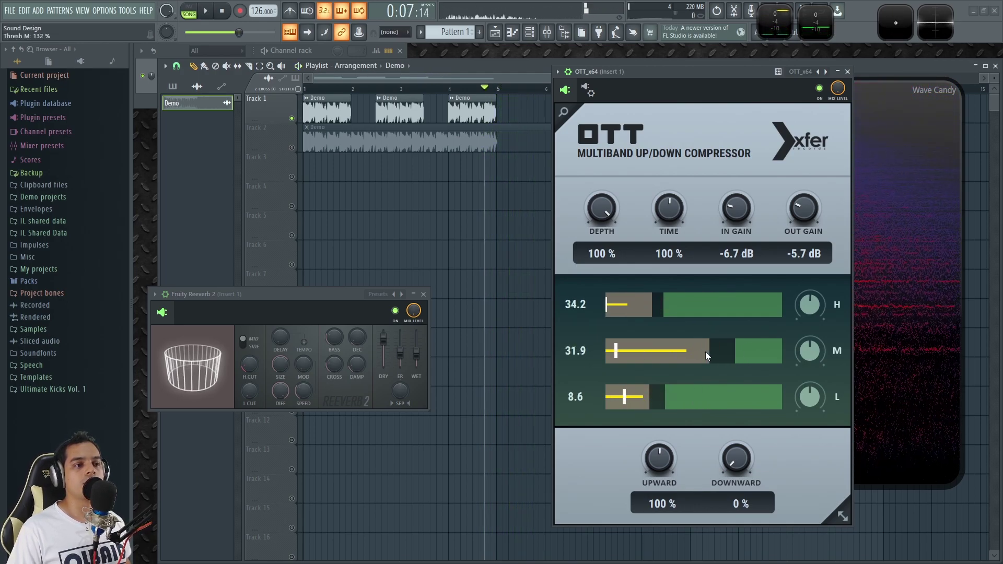
Lower OTT's M band threshold and raise its L band threshold, replaying the reverb tail to hear the difference
key("space")
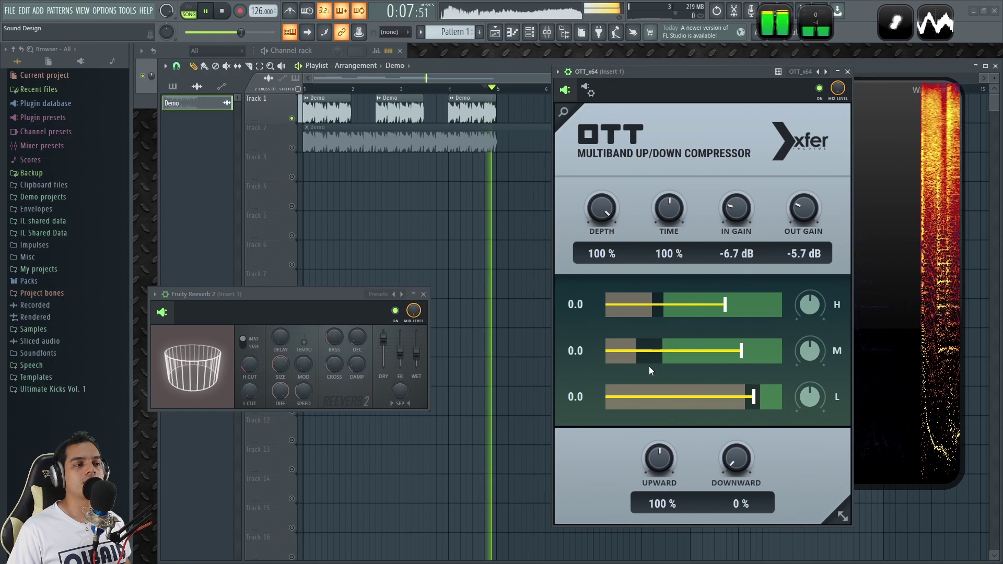
key("space")
key("space")
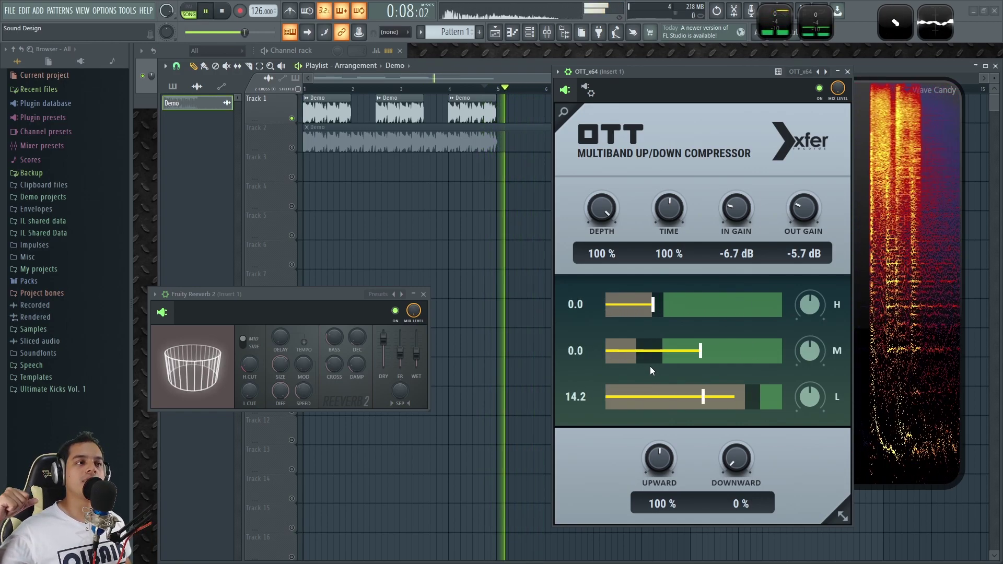
key("space")
Raise OTT's M band threshold, readjust its H band threshold, and reposition the Fruity Reeverb 2 and OTT windows
left_click_drag(650, 365, 702, 353)
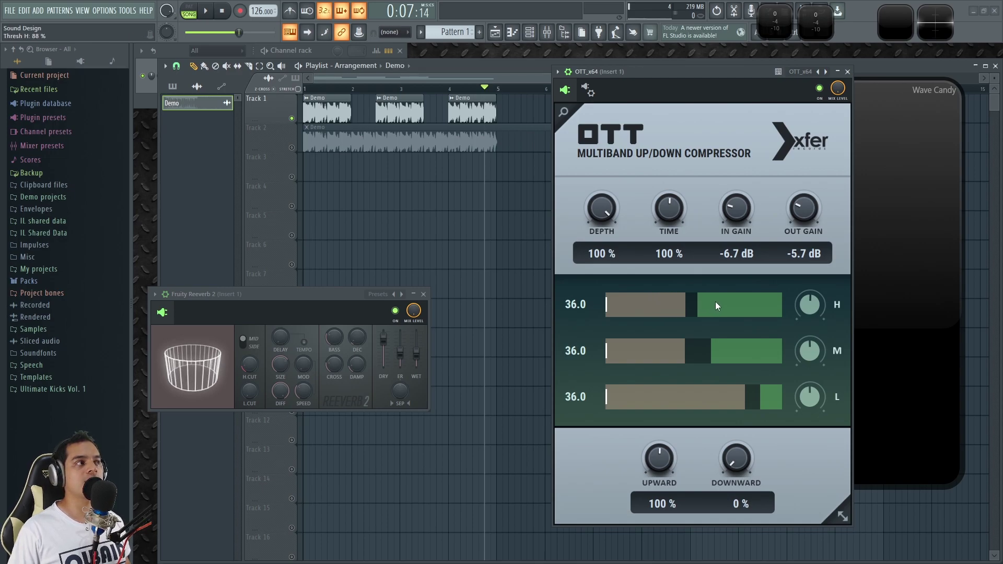
left_click_drag(718, 306, 844, 295)
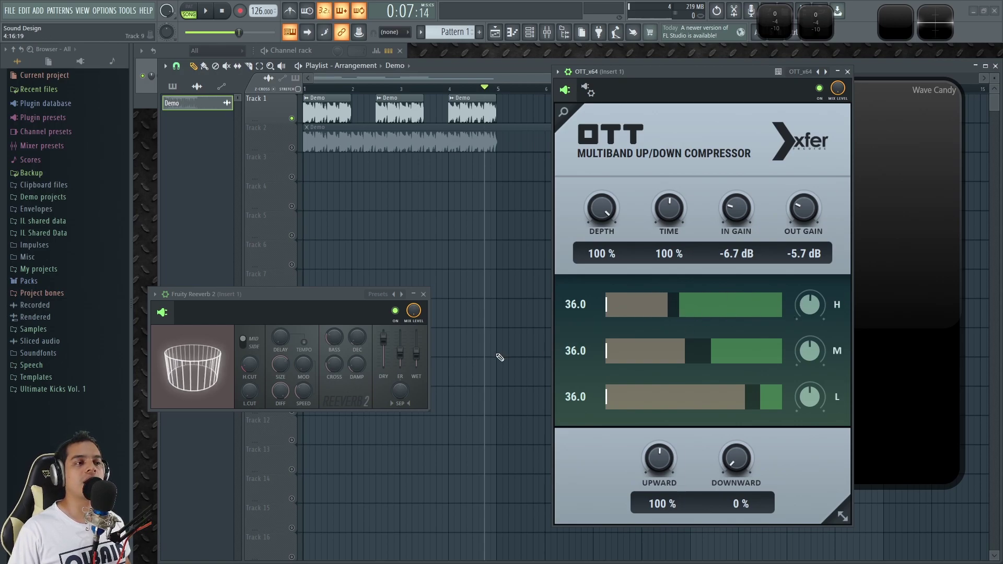
left_click_drag(338, 303, 377, 296)
left_click_drag(666, 70, 630, 71)
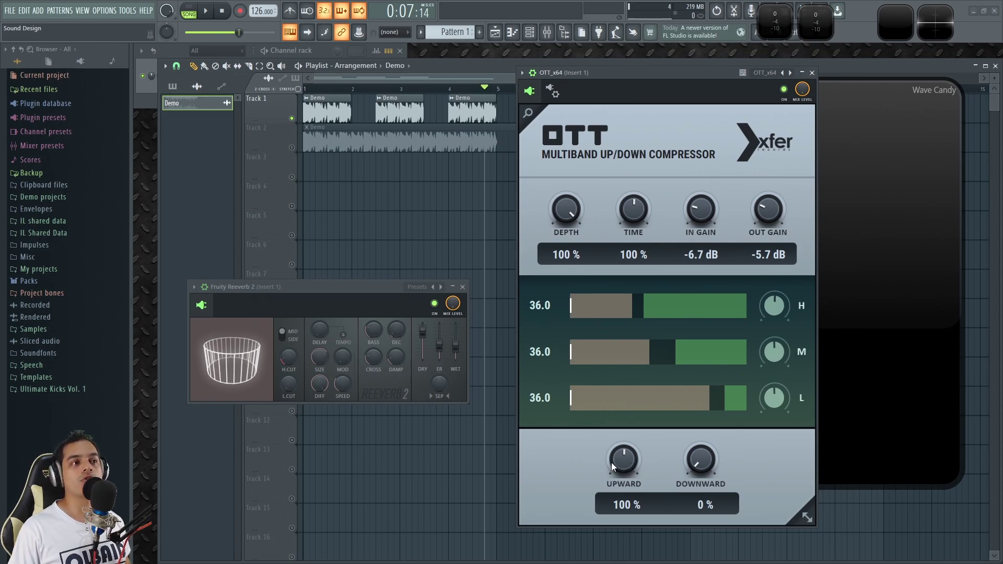
Lower OTT's M and L band thresholds and raise its H band threshold while replaying the reverb tail
key("space")
key("space")
left_click_drag(601, 355, 591, 355)
left_click_drag(723, 403, 374, 405)
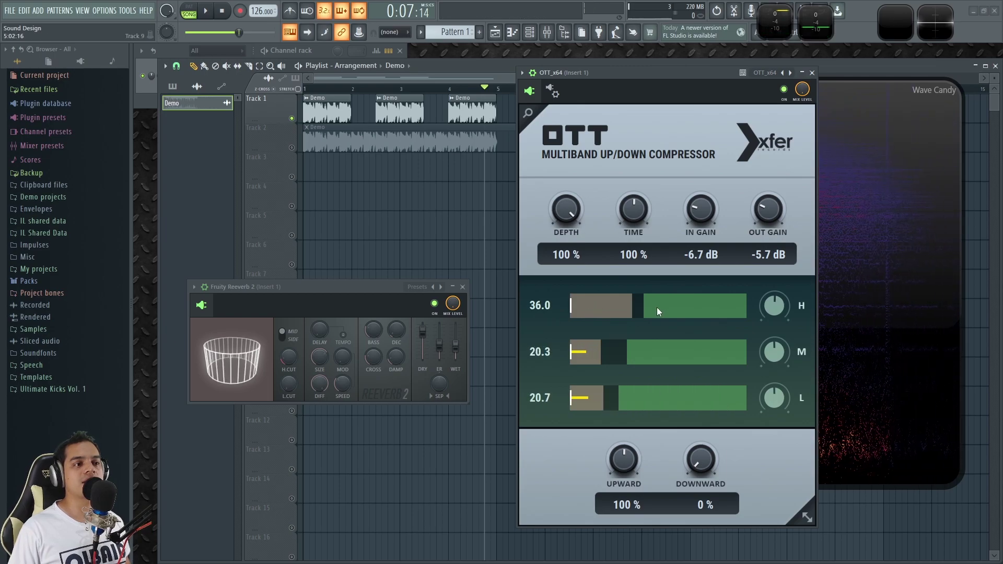
key("space")
left_click_drag(718, 306, 702, 310)
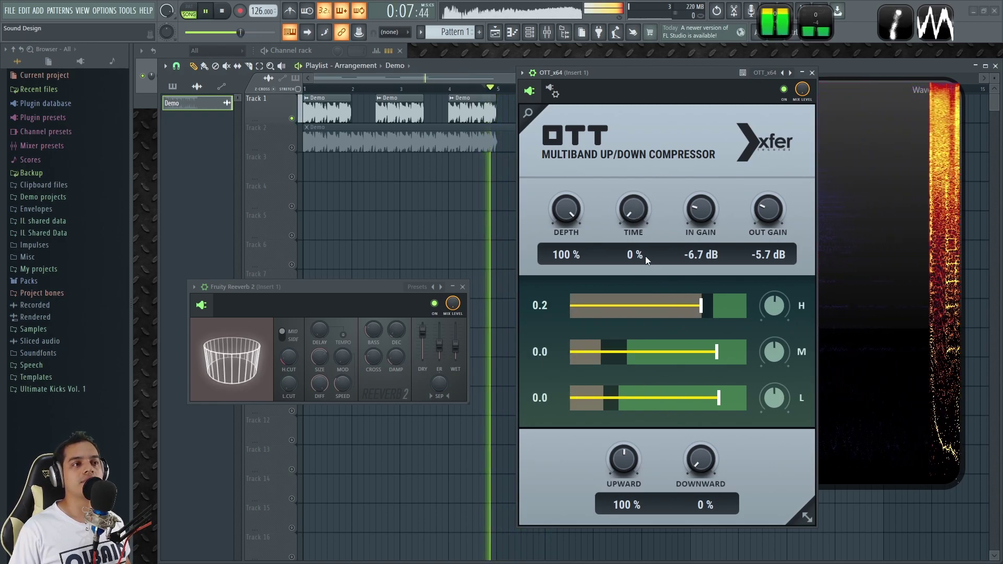
Compare the reverb tail with OTT's Time at 0 % and at 1000 %
key("space")
left_click_drag(644, 256, 638, 167)
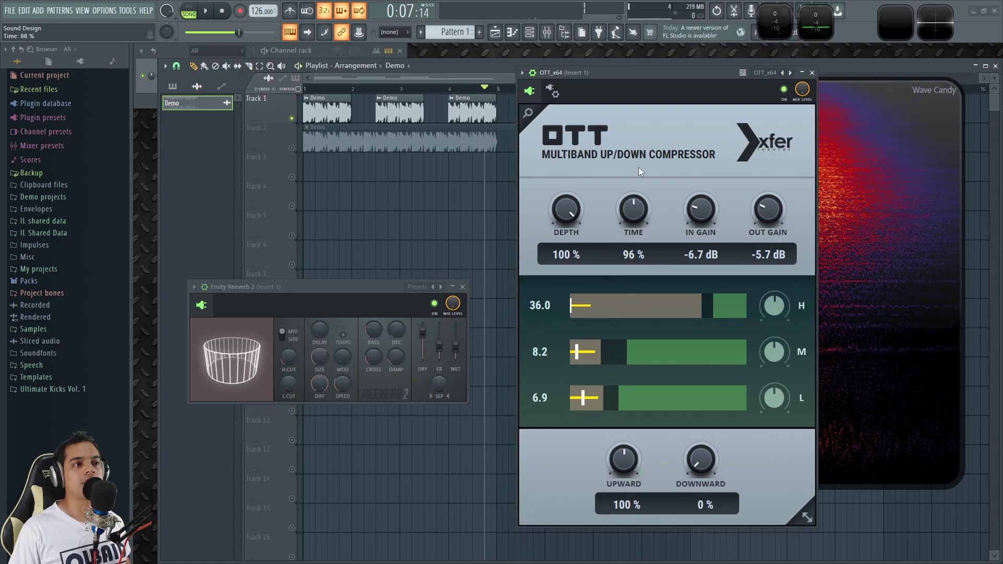
key("space")
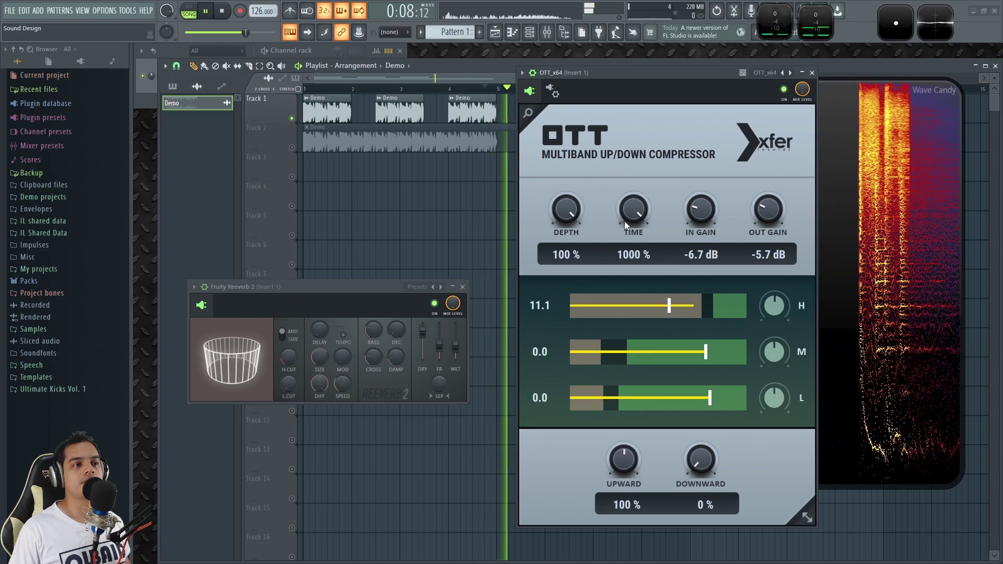
key("space")
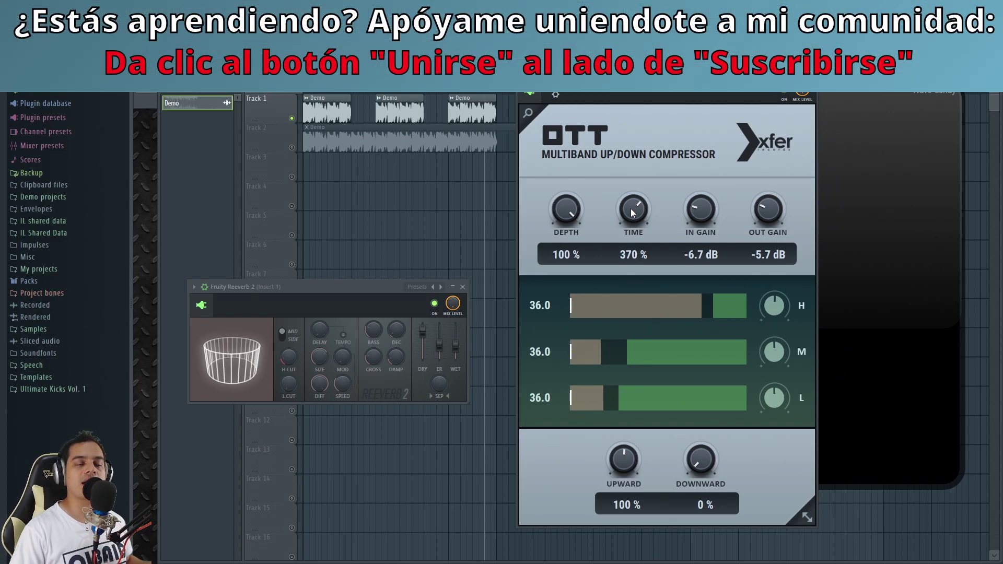
Play the reverb tail with OTT's Time at 370 %, and raise Time to 676 % for another playback
key("space")
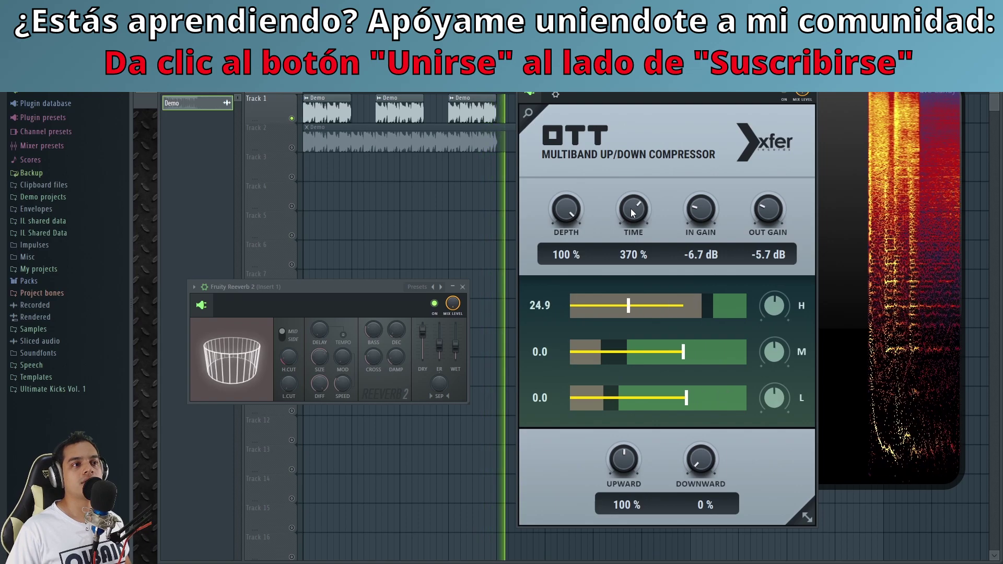
key("space")
mouse_move(631, 209)
left_mouse_down()
mouse_move(643, 203)
mouse_move(643, 219)
left_mouse_up()
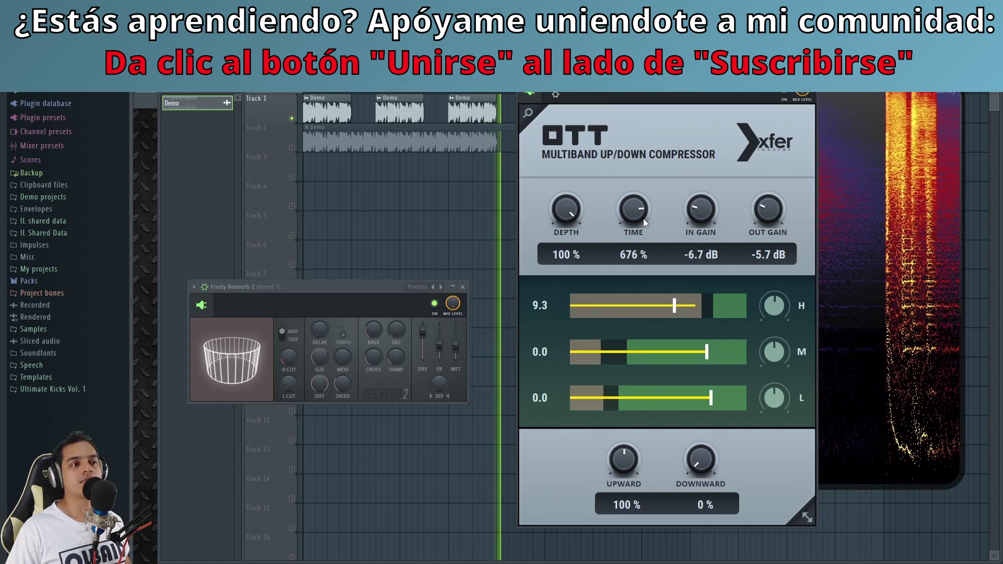
Set OTT's Time to 0 % while listening to the reverb tail, and stop playback
left_click_drag(641, 208, 644, 309)
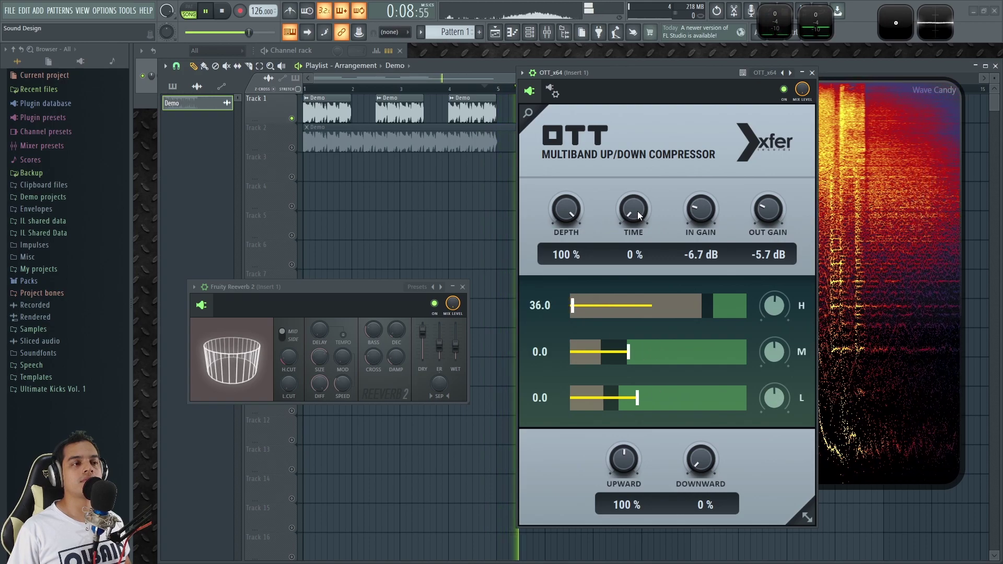
left_click_drag(631, 171, 637, 210)
key("space")
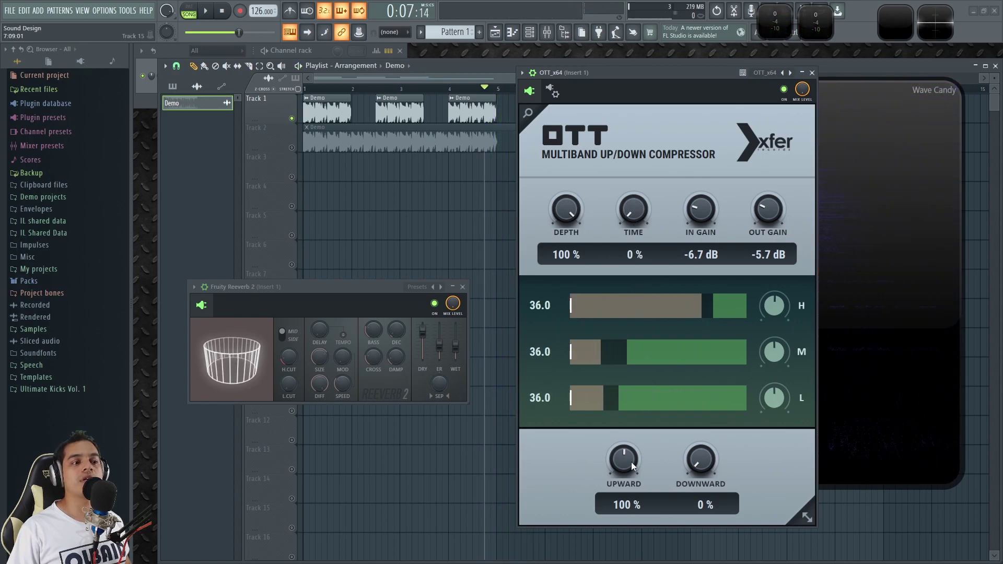
Set OTT's Upward amount to 0 % and Downward to 101 %, lower the H band threshold, and replay the tail
left_click_drag(699, 403, 702, 407)
left_click_drag(630, 320, 597, 315)
key("space")
key("space")
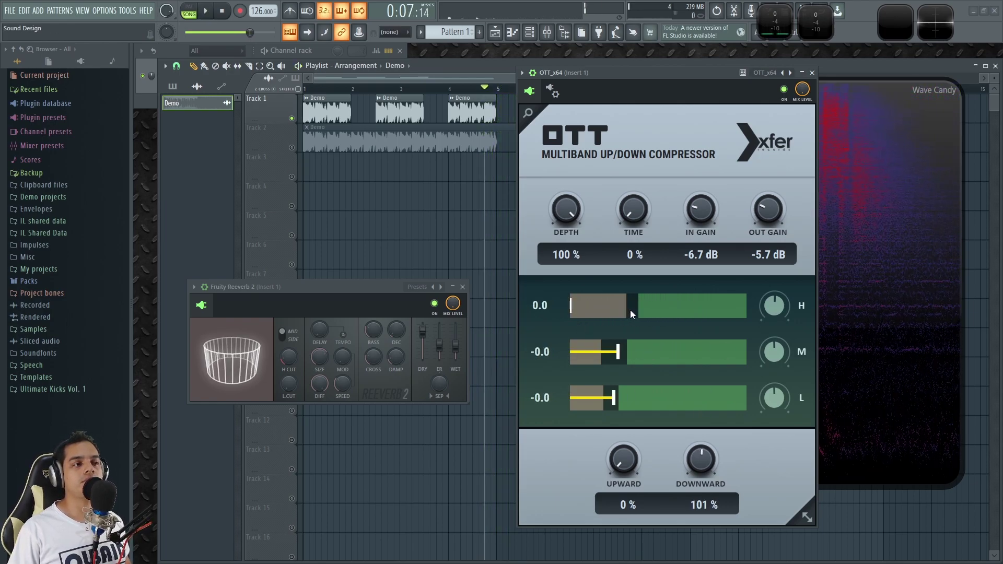
Solo Track 2 and play its continuous Demo clip from the start through OTT's downward compression
right_click(292, 147)
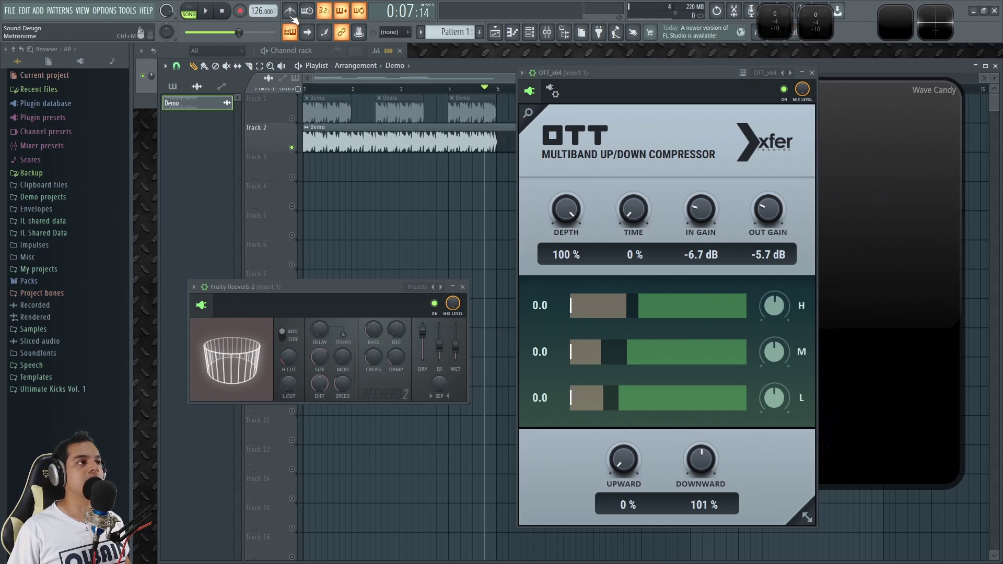
key("space")
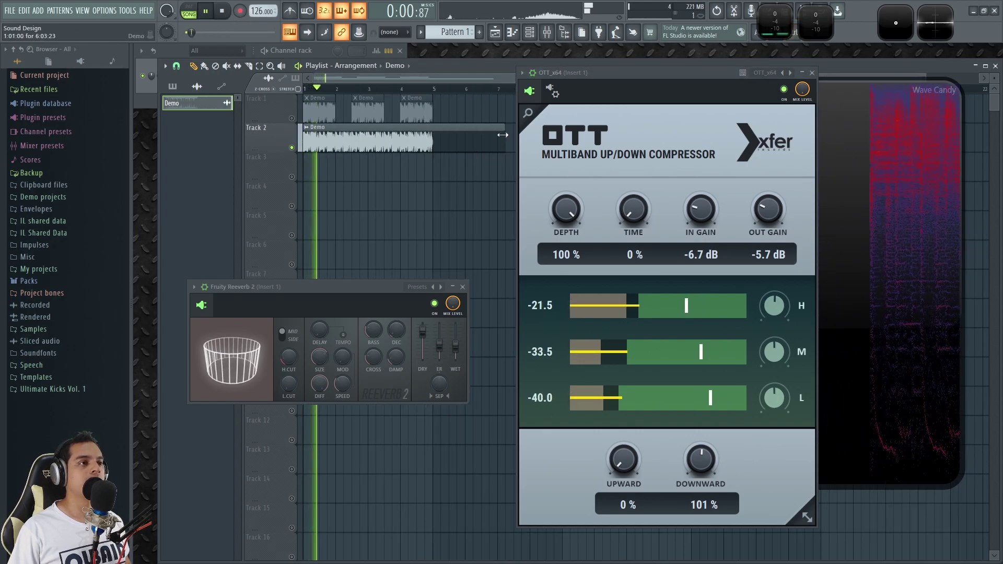
scroll(432, 150, "down", 2)
scroll(431, 150, "up", 2)
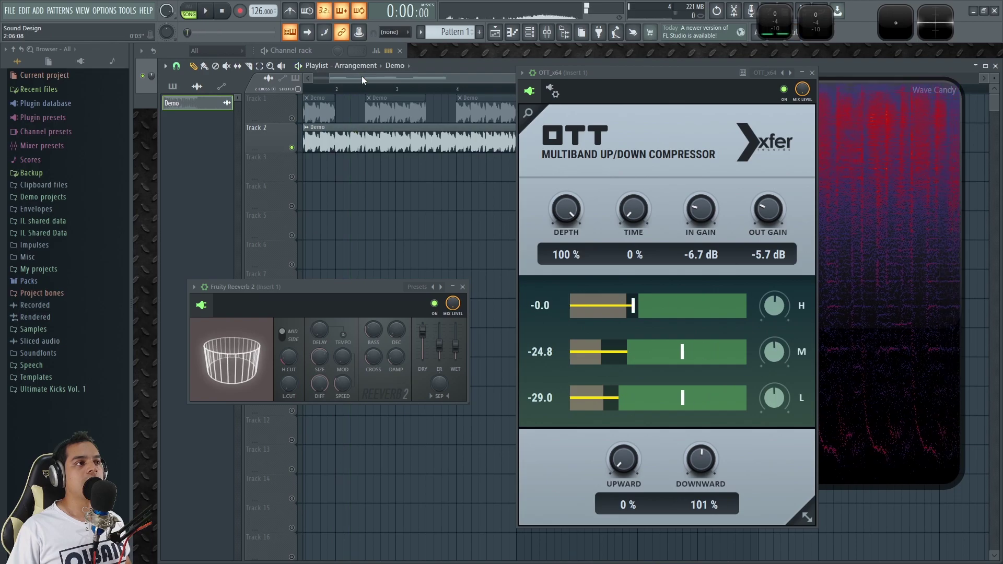
key("space")
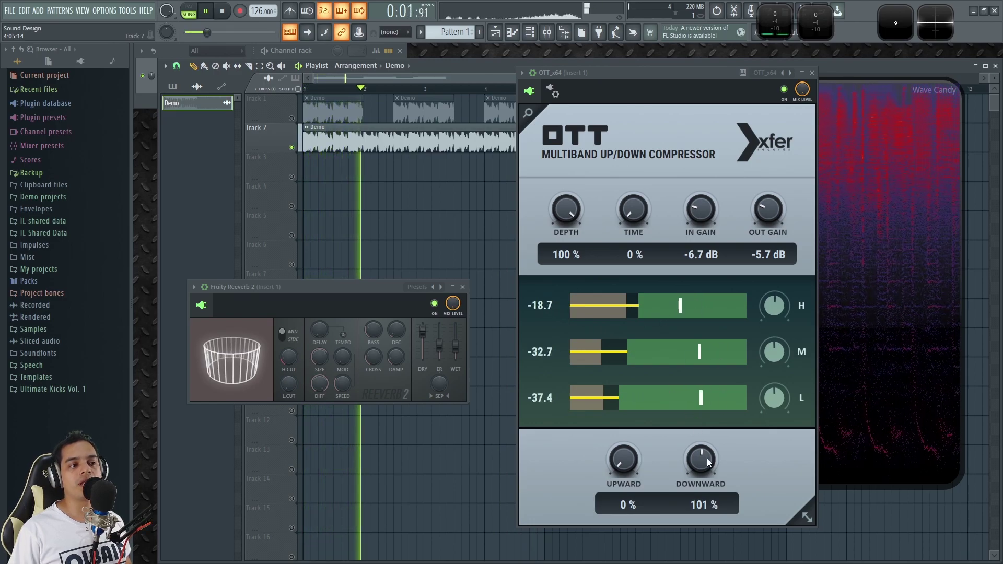
Raise OTT's Downward amount to 200 %, and replay the Demo clip with Time at 694 %
left_click_drag(701, 459, 700, 330)
key("space")
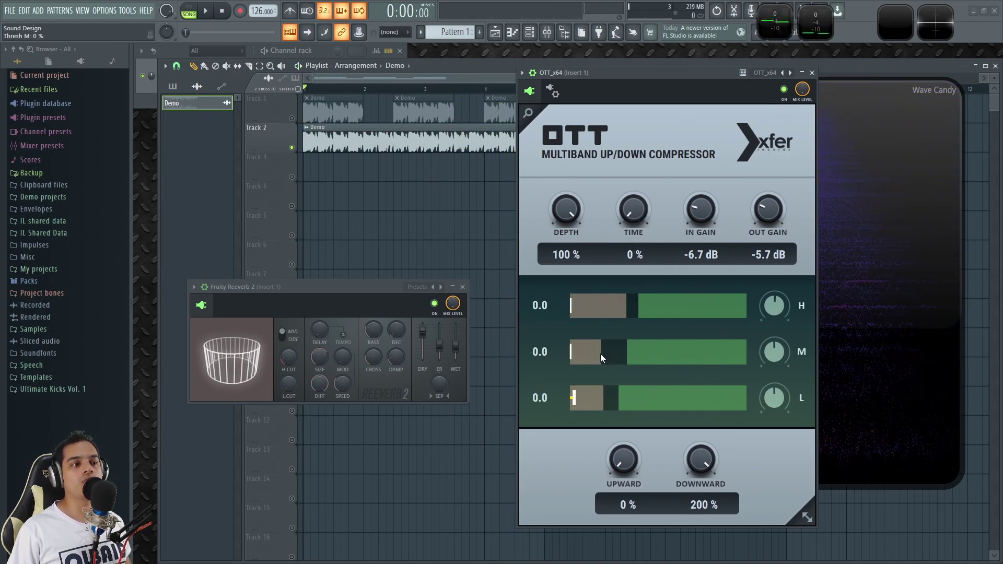
key("space")
left_click_drag(632, 218, 655, 151)
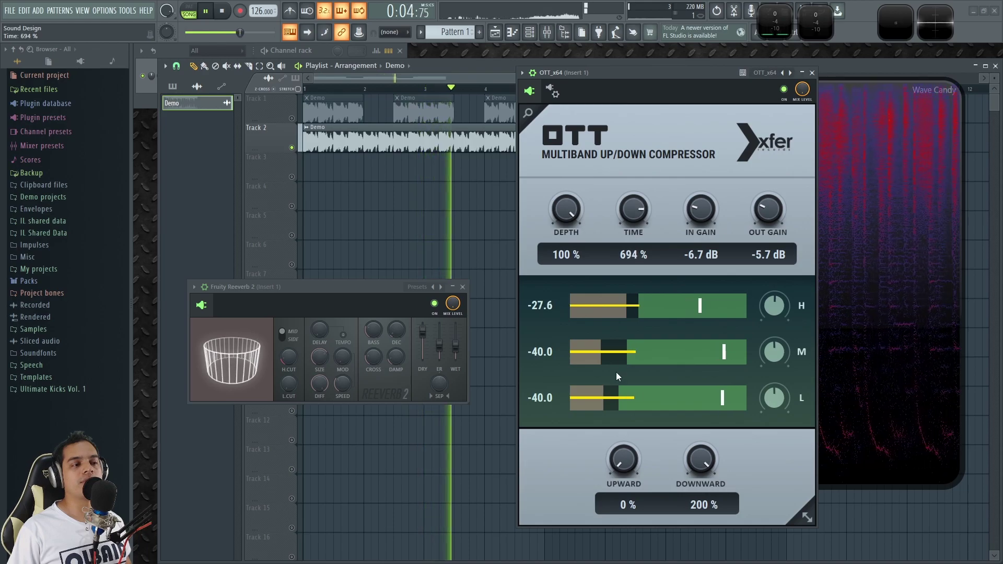
Reset the Downward amount to 100 %, raise the H band threshold to 67 %, and stop playback
double_click(705, 464)
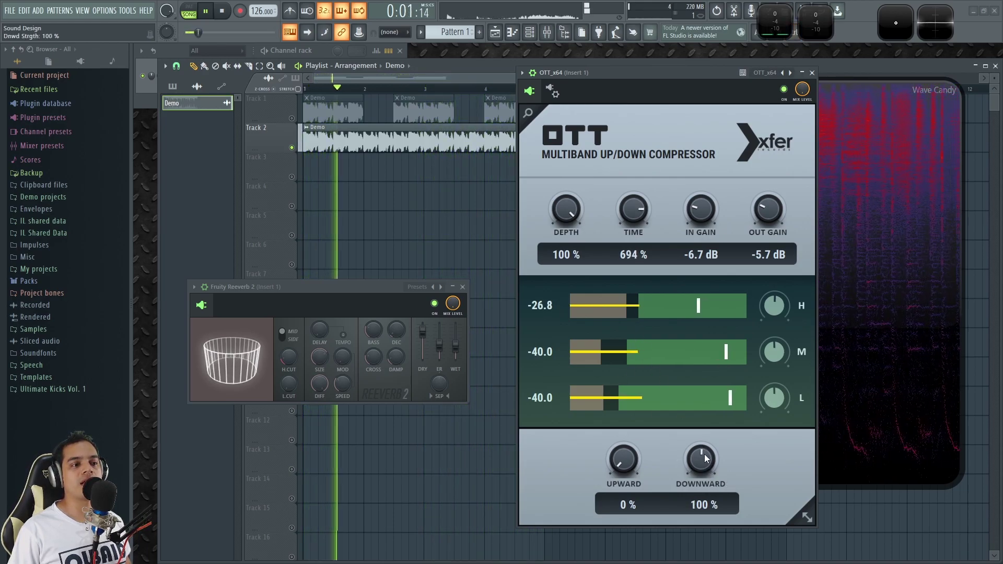
left_click_drag(638, 311, 644, 337)
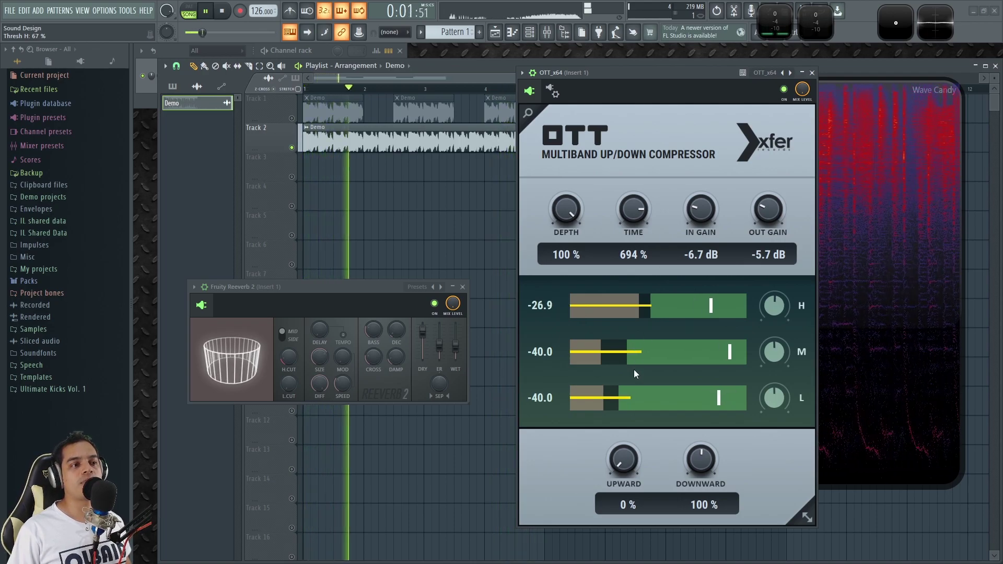
key("space")
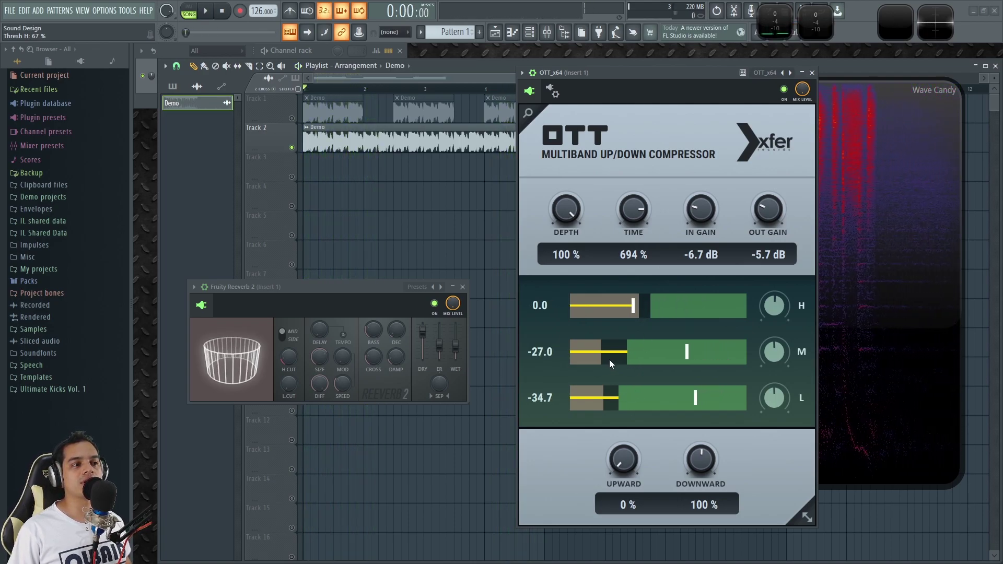
Sweep the M and L band thresholds up and back down during playback, and set Time to 1000 %
left_click_drag(609, 355, 637, 354)
key("space")
mouse_move(614, 400)
left_mouse_down()
mouse_move(635, 395)
mouse_move(609, 365)
mouse_move(703, 358)
mouse_move(650, 364)
mouse_move(634, 402)
left_mouse_up()
left_click_drag(640, 221, 641, 359)
left_click_drag(641, 277, 629, 76)
left_click_drag(636, 376, 612, 405)
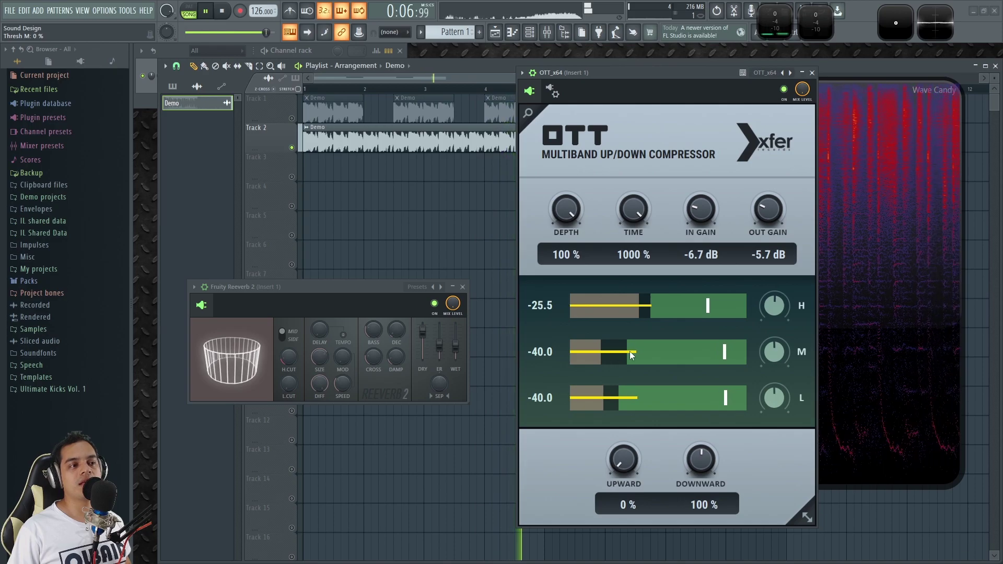
Lower the H band threshold to 22 %, and reset In Gain and Out Gain to 0.0 dB
left_click_drag(633, 315, 600, 306)
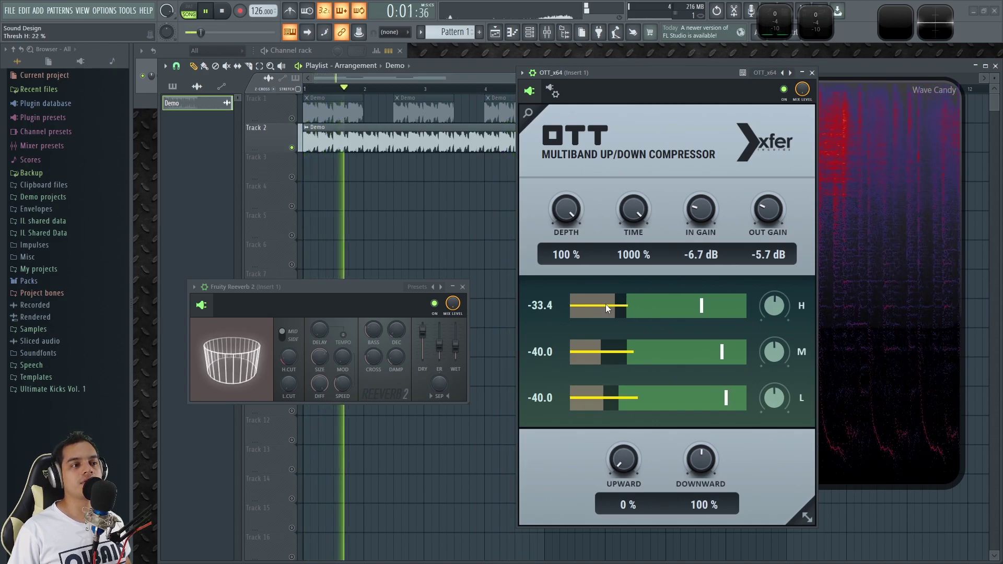
double_click(766, 208)
double_click(701, 210)
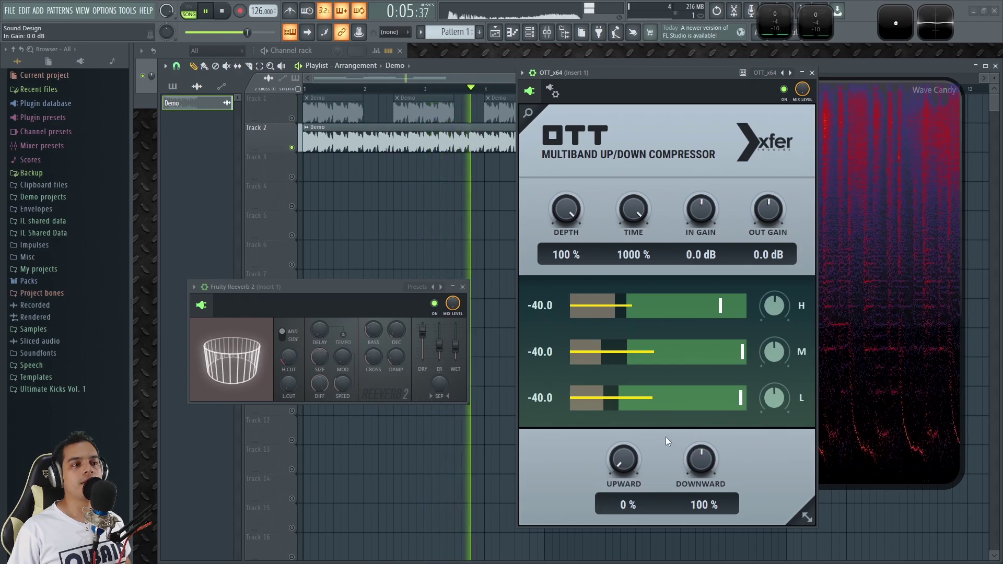
Lower the H band threshold to 1 %, and set Time to 0 % and Downward to 200 %
double_click(637, 216)
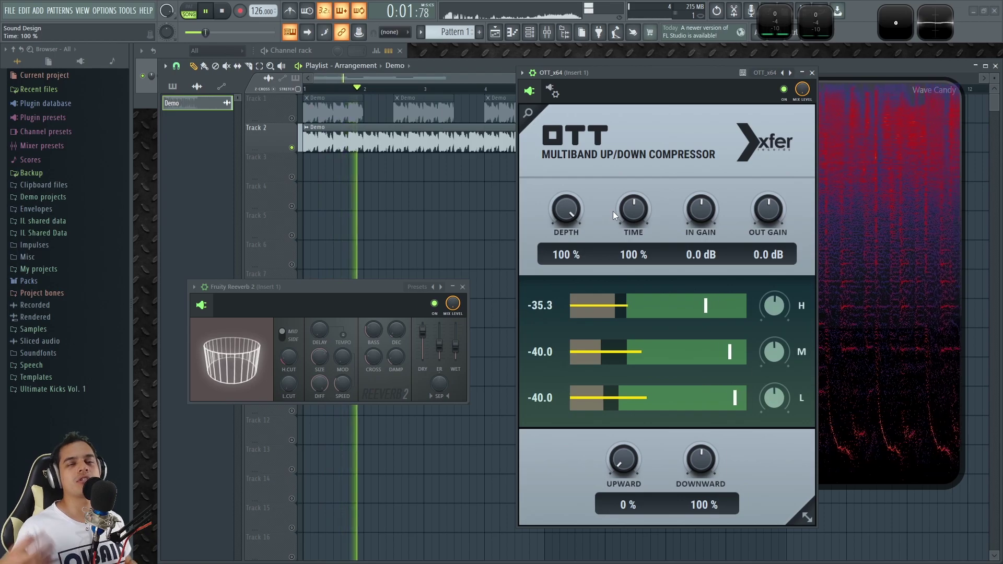
left_click_drag(615, 307, 614, 318)
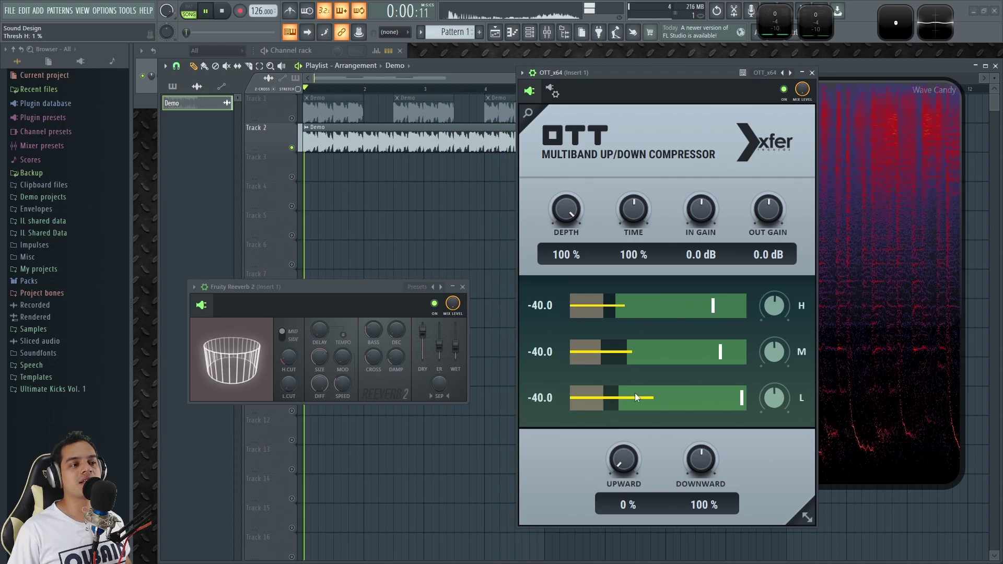
left_click_drag(633, 211, 626, 273)
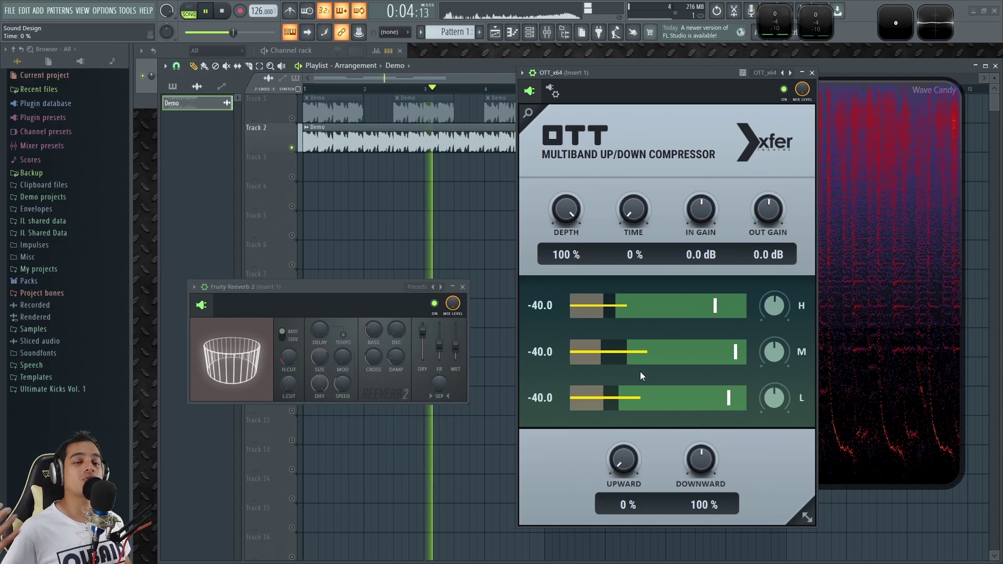
left_click_drag(695, 473, 701, 384)
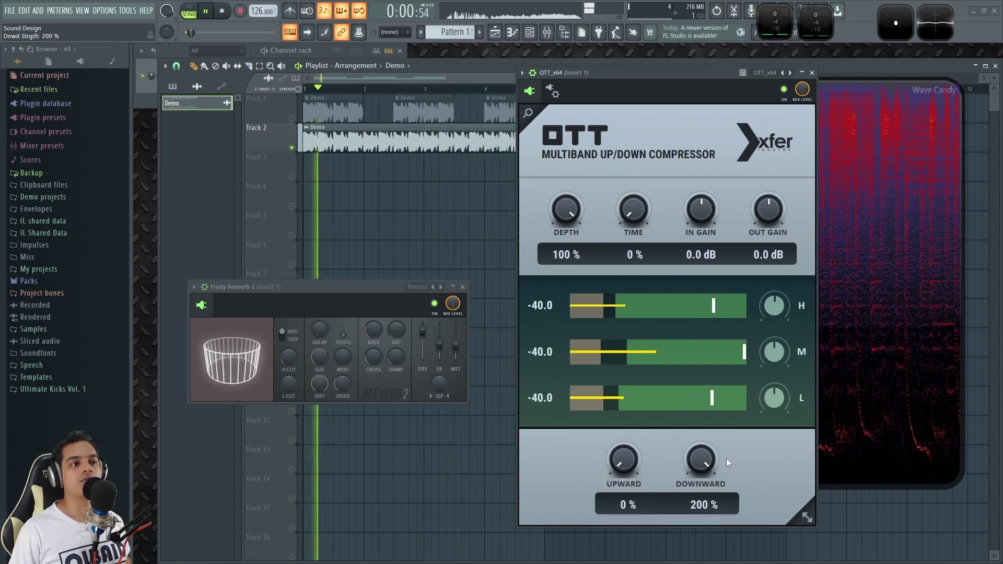
Raise the M and L band thresholds in stages, and the H band threshold to 101 %, while listening
left_click_drag(627, 351, 647, 355)
left_click_drag(618, 400, 638, 401)
left_click_drag(647, 359, 655, 357)
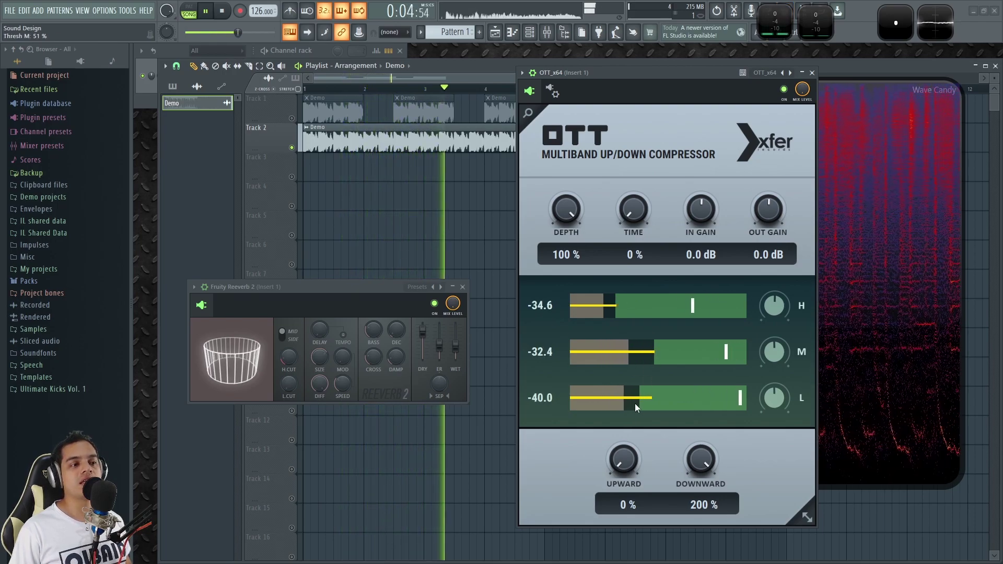
left_click_drag(638, 401, 671, 400)
left_click_drag(655, 357, 670, 357)
left_click_drag(669, 401, 681, 400)
left_click_drag(672, 356, 682, 352)
left_click_drag(688, 313, 711, 308)
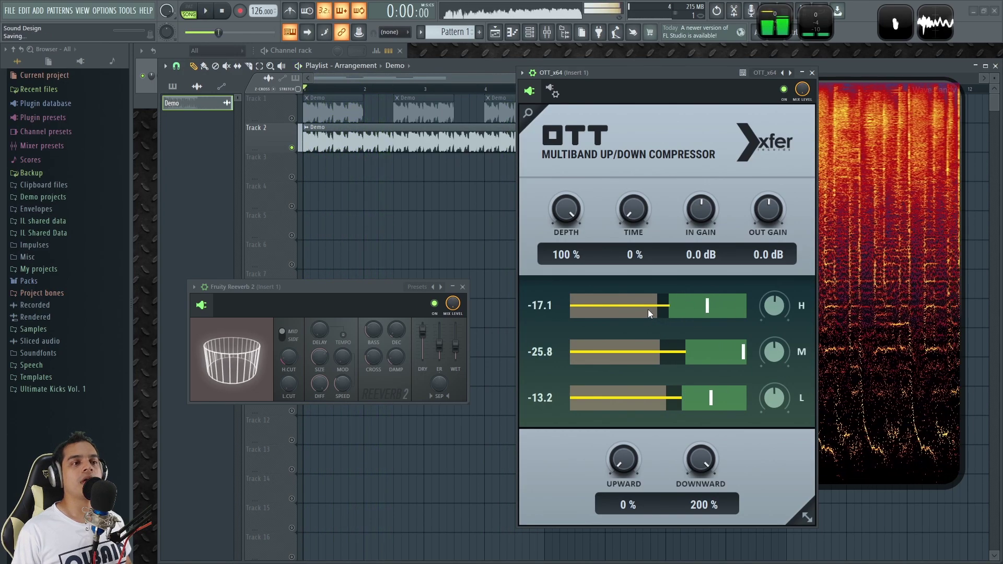
Switch off Fruity Reeverb 2, and replay the clip with OTT's H band threshold at 99 %
key("space")
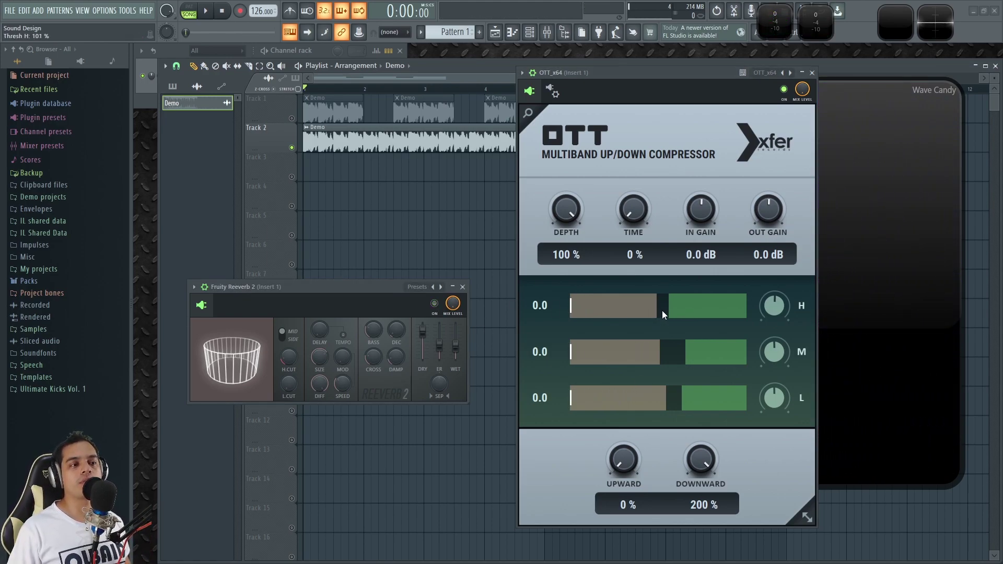
left_click_drag(667, 309, 659, 310)
key("space")
mouse_move(660, 309)
left_mouse_down()
mouse_move(688, 303)
mouse_move(652, 316)
mouse_move(660, 314)
left_mouse_up()
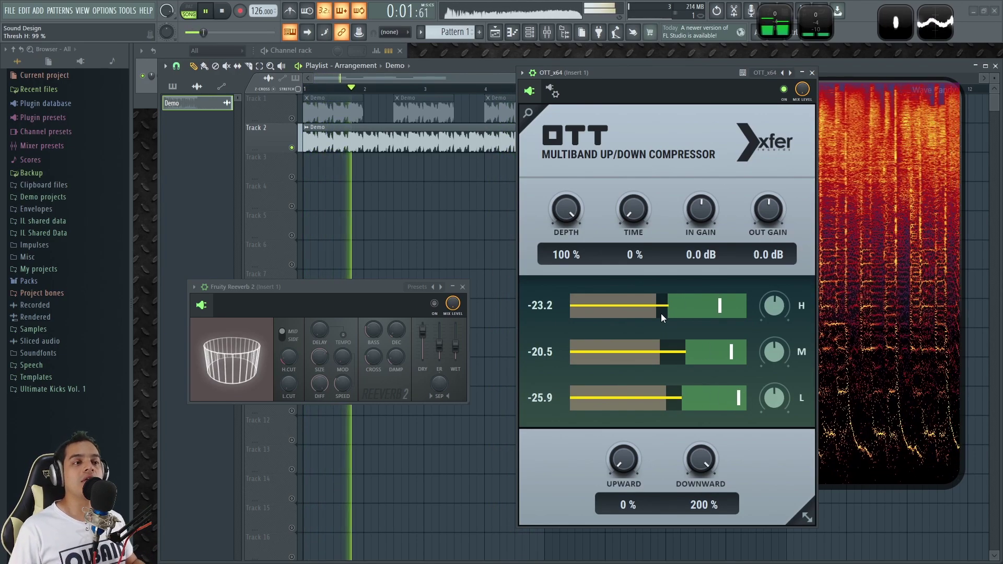
Reset OTT's Downward, Upward and Time to 100 % each during playback, and stop the clip
double_click(701, 459)
double_click(622, 465)
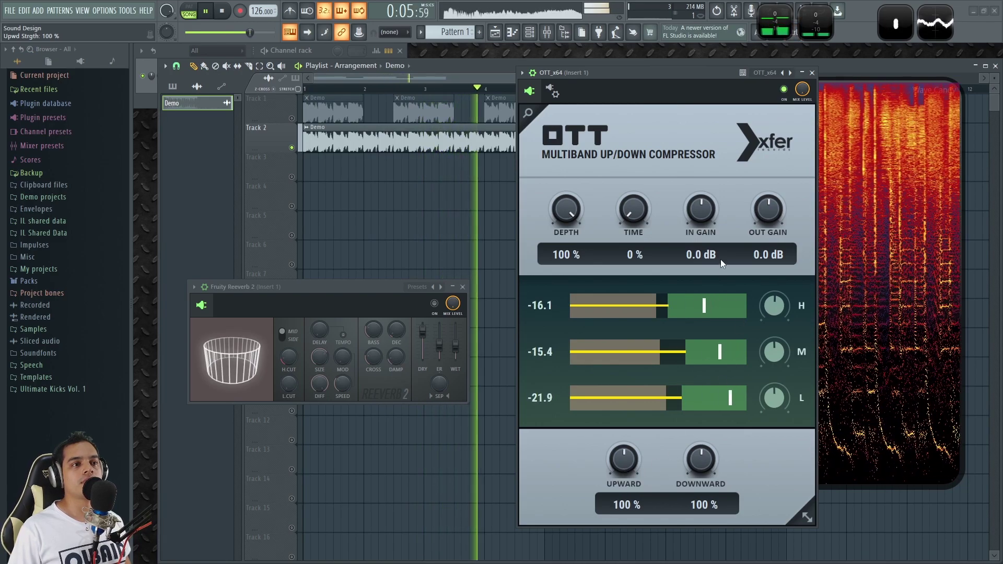
double_click(638, 220)
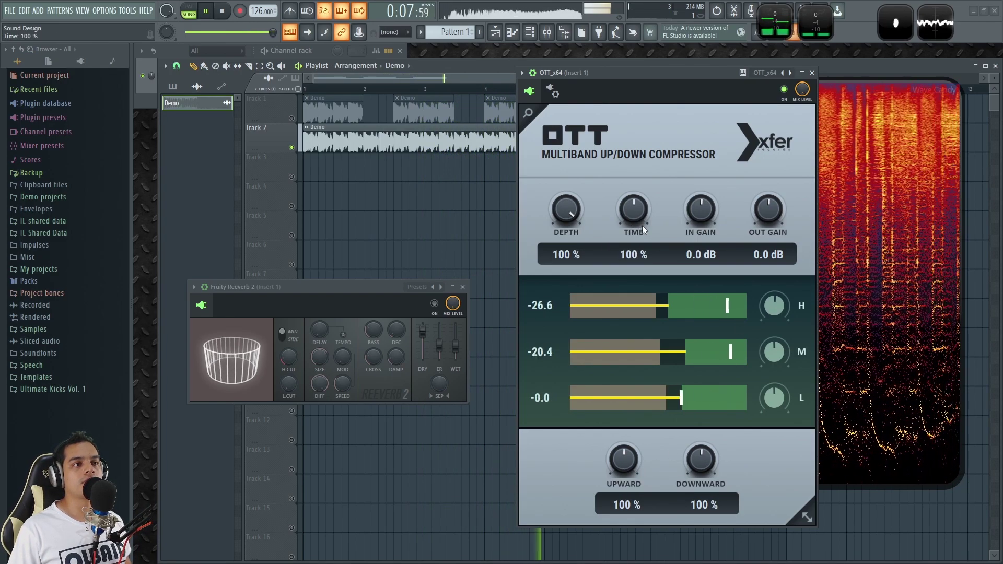
key("space")
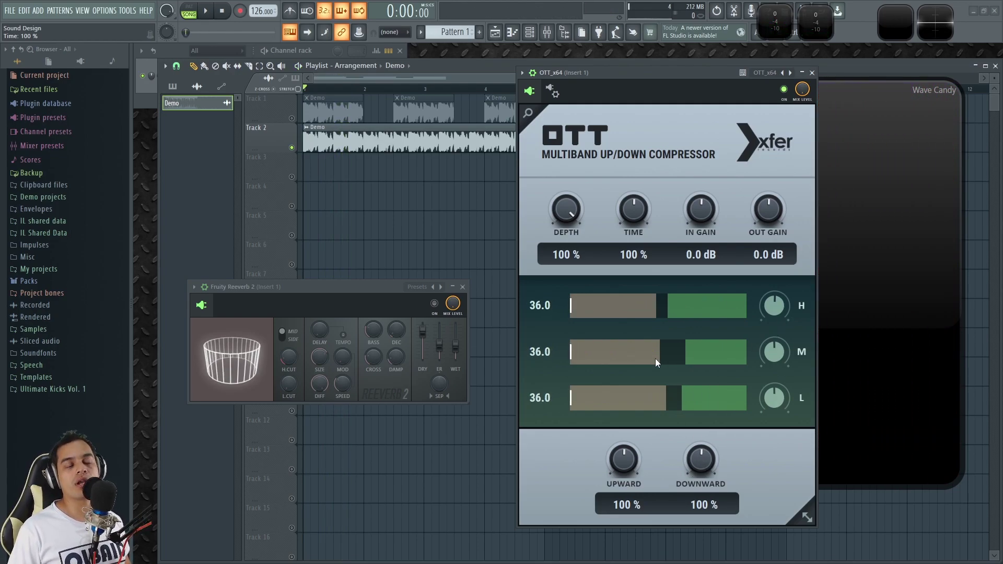
Replay the clip while fine-tuning the M band threshold, and lower the L band threshold slightly
key("space")
left_click_drag(700, 353, 676, 355)
mouse_move(676, 396)
left_mouse_down()
mouse_move(717, 398)
mouse_move(664, 403)
left_mouse_up()
key("space")
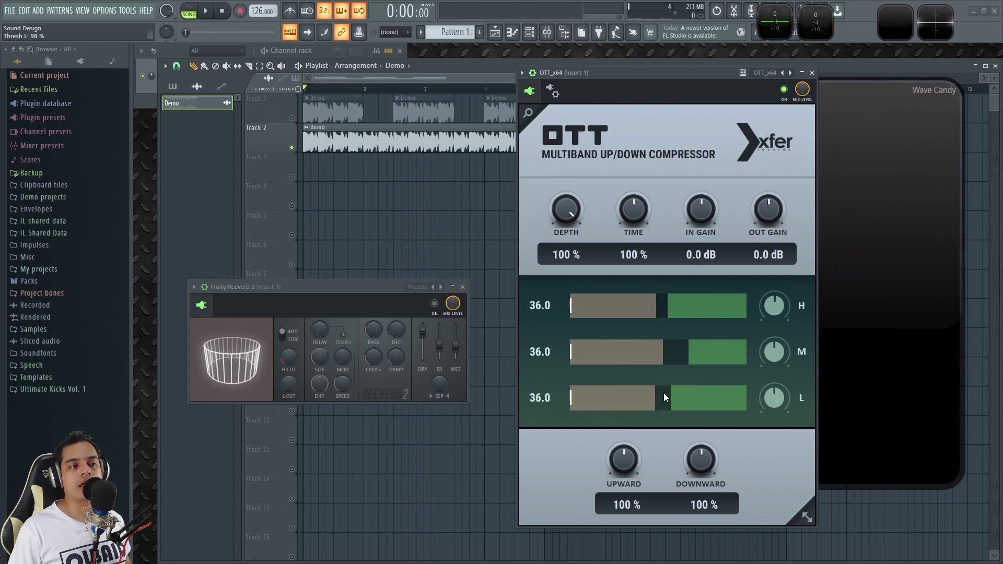
left_click_drag(663, 403, 671, 403)
Set the Upward amount to 166 % and Downward to 152 %, and play the clip
left_click_drag(696, 462, 697, 454)
left_click_drag(623, 463, 623, 464)
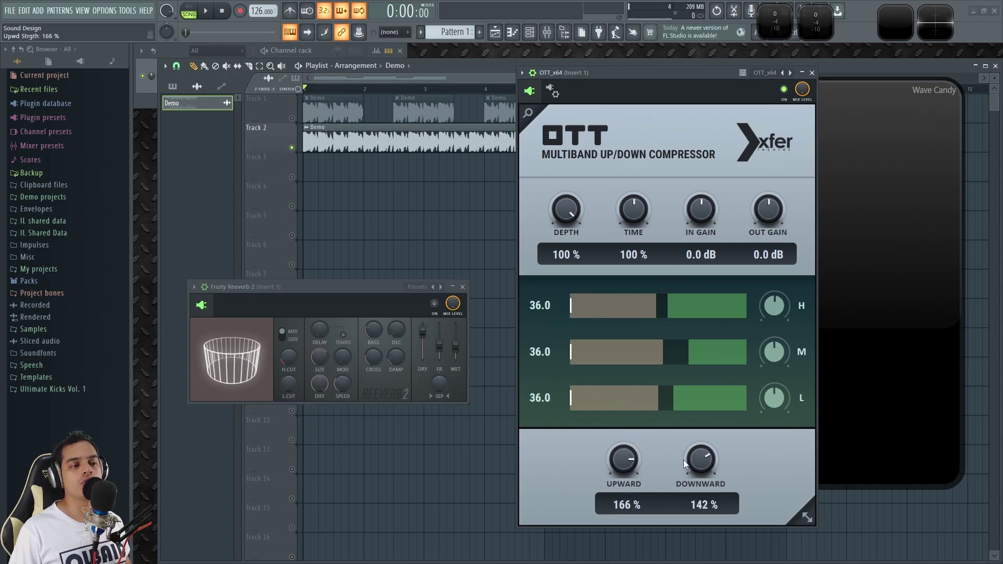
key("space")
left_click_drag(701, 461, 701, 450)
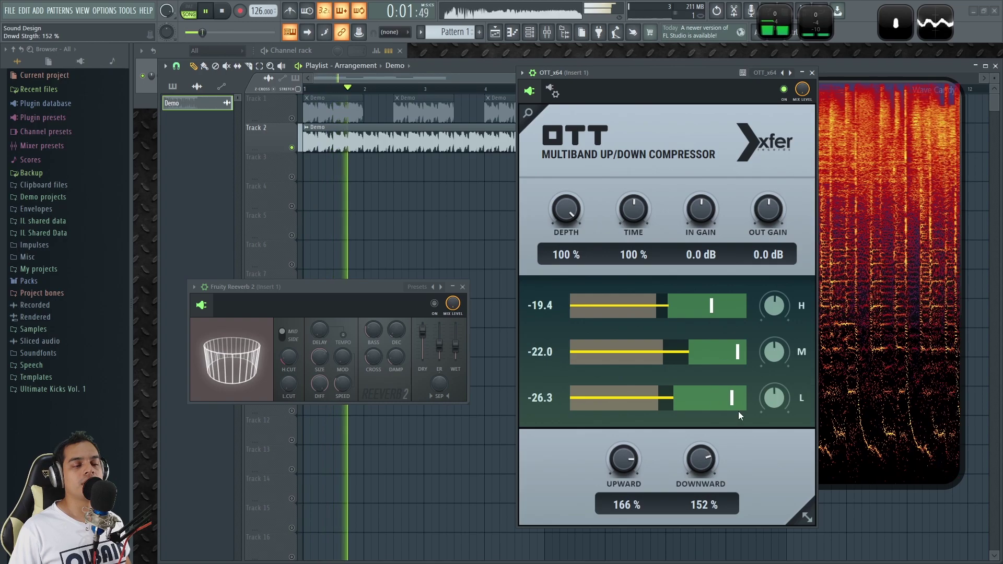
Raise the L band gain fully, and set Out Gain to 9.1 dB and In Gain to -1.0 dB
left_click_drag(777, 400, 778, 211)
key("space")
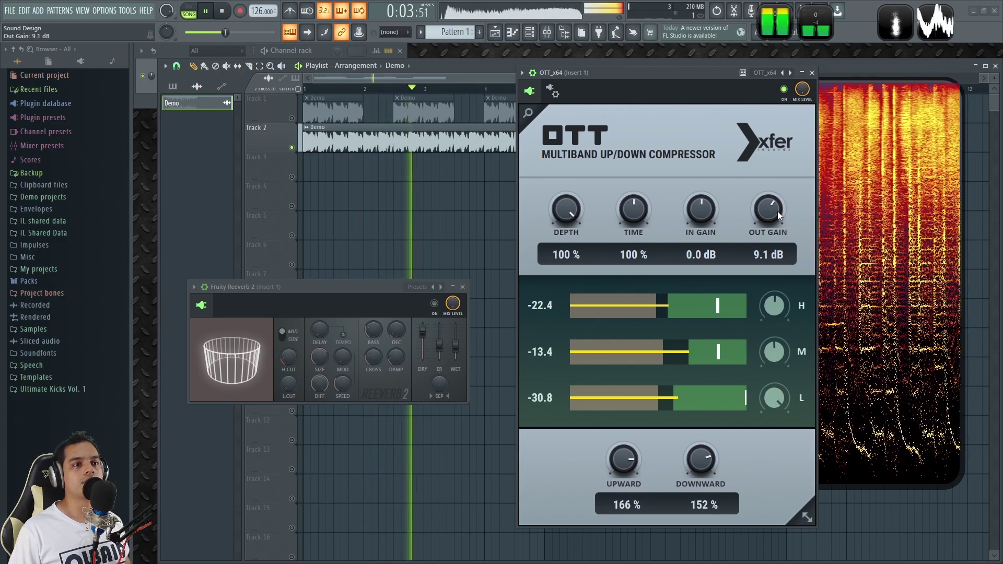
mouse_move(713, 222)
left_mouse_down()
mouse_move(700, 217)
mouse_move(702, 225)
left_mouse_up()
Lower the M band threshold and set the H band threshold to 72 %, keeping Depth at 100 %, and stop playback
left_click_drag(694, 360, 639, 318)
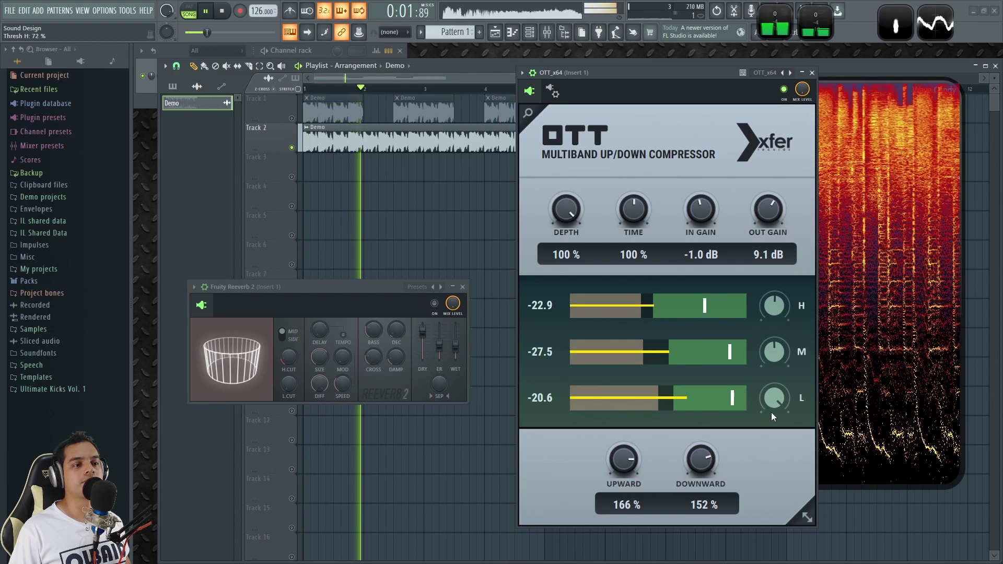
left_click_drag(569, 213, 581, 114)
key("space")
Reduce Out Gain to -3.3 dB, and compare the playing clip with Depth lowered to 0 %
mouse_move(762, 220)
left_mouse_down()
mouse_move(762, 232)
mouse_move(762, 219)
left_mouse_up()
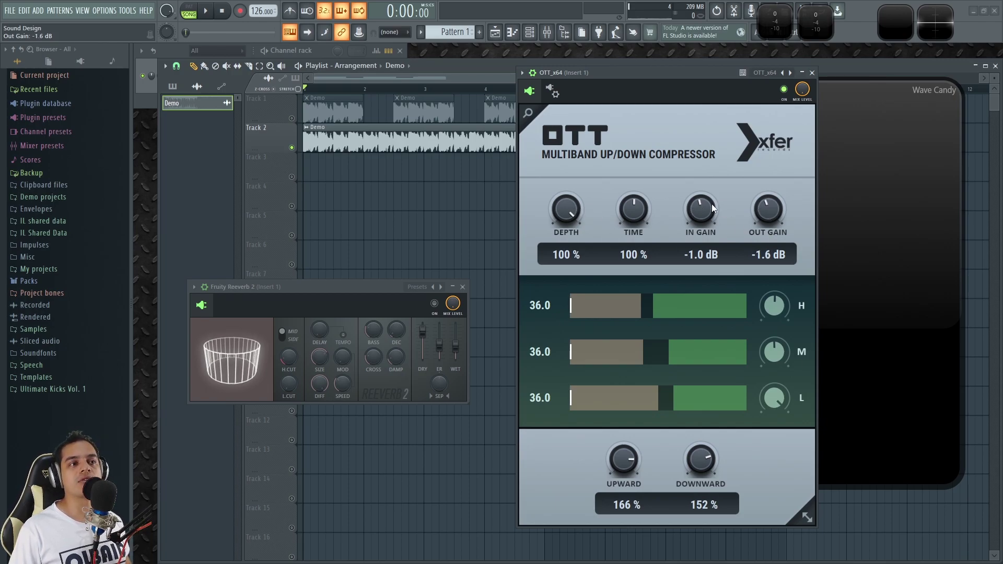
left_click_drag(766, 212, 763, 218)
key("space")
left_click_drag(566, 210, 579, 168)
left_click_drag(577, 222, 580, 271)
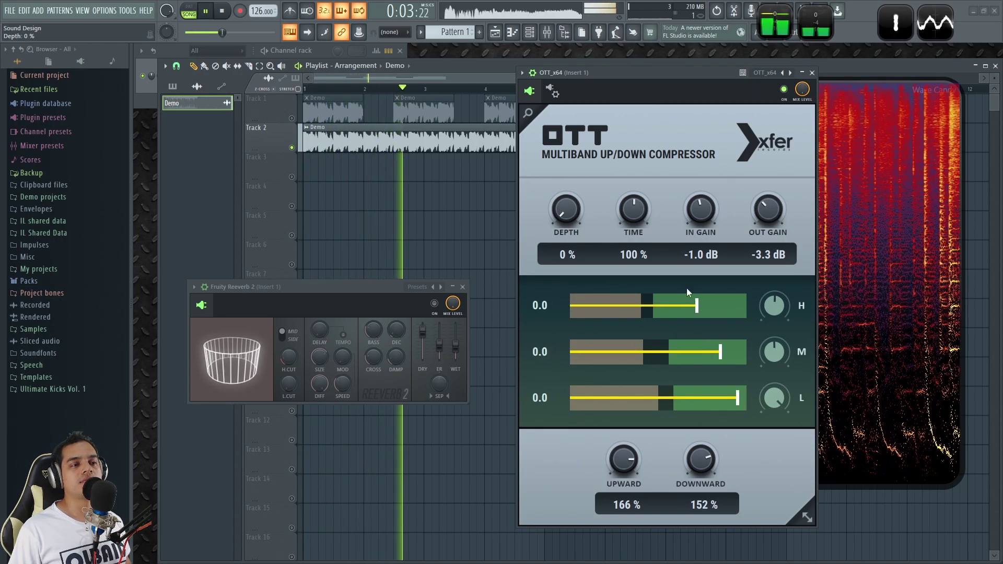
Set Out Gain to -14.4 dB and In Gain to 9.5 dB, stop playback, and shift the OTT window slightly
mouse_move(767, 210)
left_mouse_down()
mouse_move(770, 192)
mouse_move(769, 213)
left_mouse_up()
mouse_move(697, 217)
left_mouse_down()
mouse_move(704, 198)
mouse_move(703, 232)
mouse_move(704, 211)
left_mouse_up()
key("space")
left_click_drag(696, 79, 679, 74)
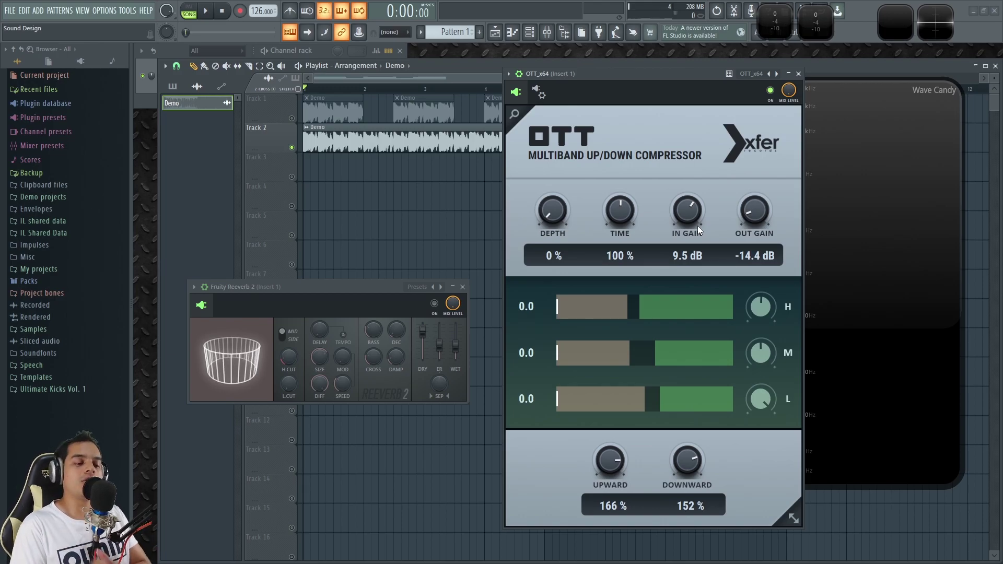
Set OTT's Depth to 100 %, Out Gain to 0.0 dB, Upward to 200 % and Downward to 98 %
left_click_drag(615, 78, 597, 83)
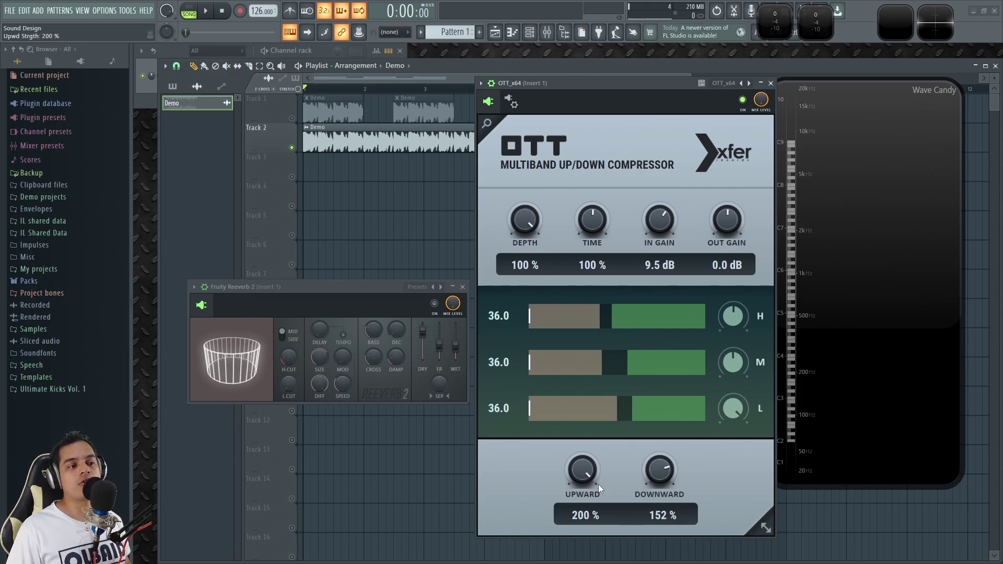
left_click_drag(648, 528, 652, 484)
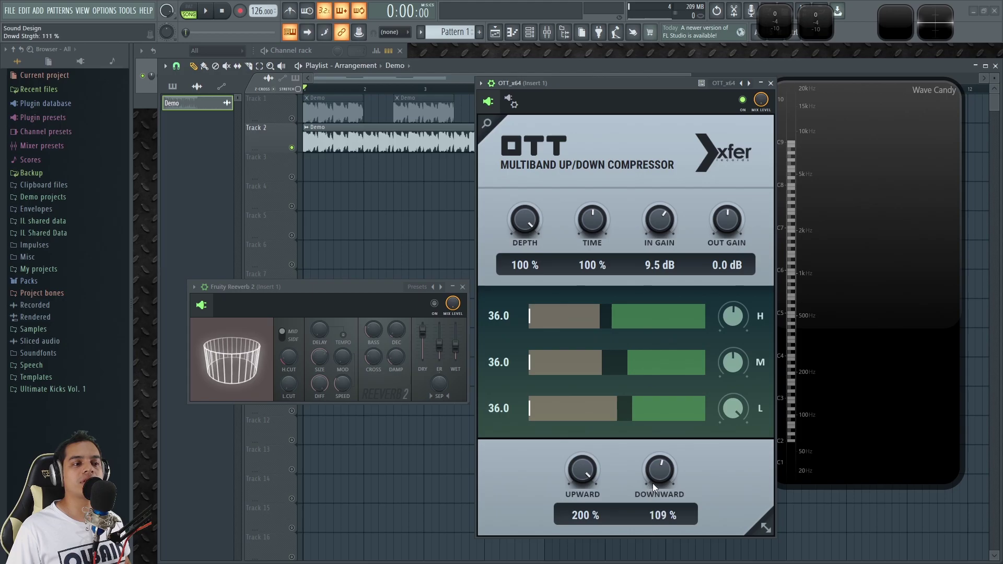
left_click_drag(653, 490, 650, 493)
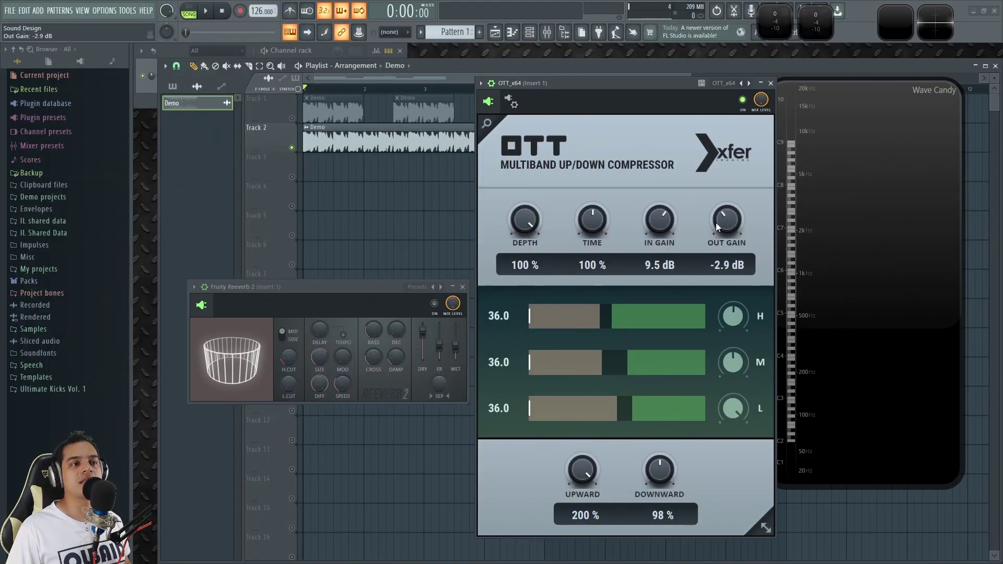
Set OTT's In Gain to 13.3 dB and Out Gain to -7.5 dB
scroll(716, 222, "down", 2)
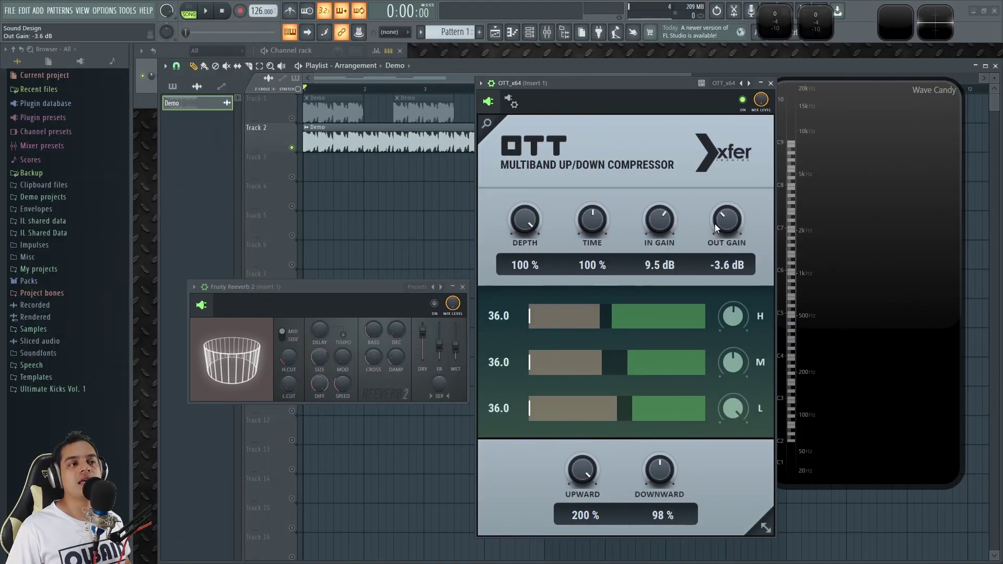
scroll(661, 224, "up", 3)
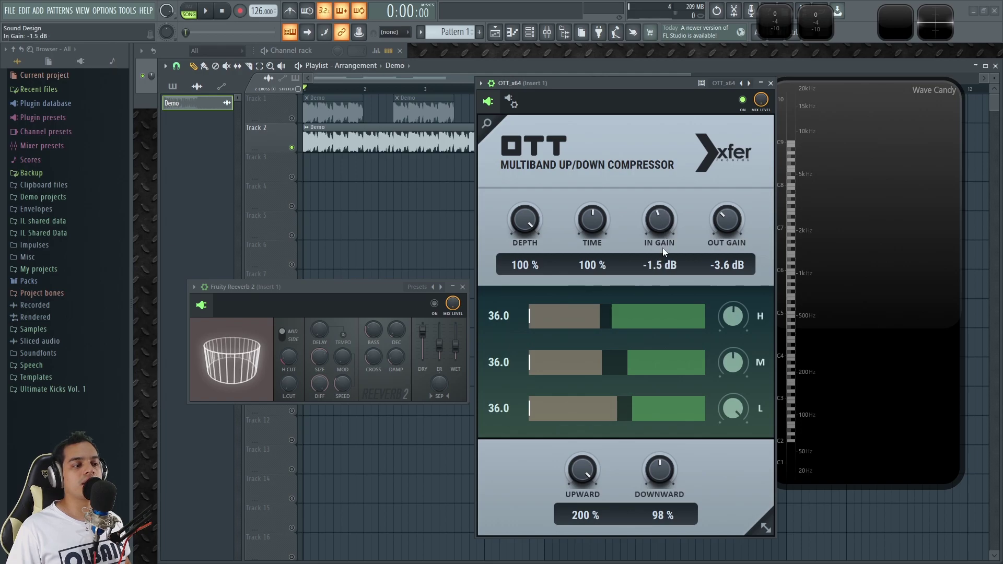
left_click_drag(662, 230, 680, 219)
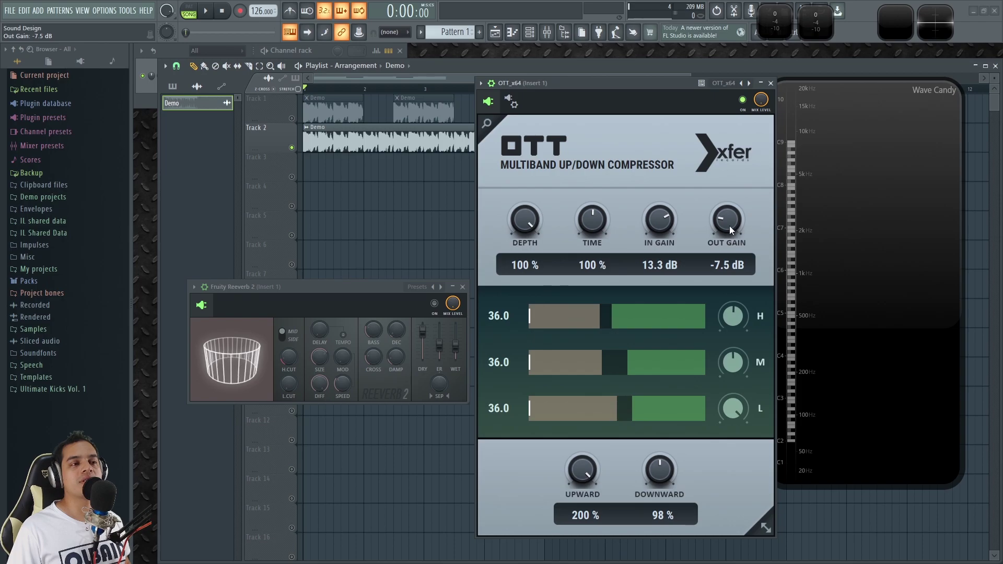
Play the clip while raising Out Gain to -2.9 dB and In Gain to 19.1 dB
key("space")
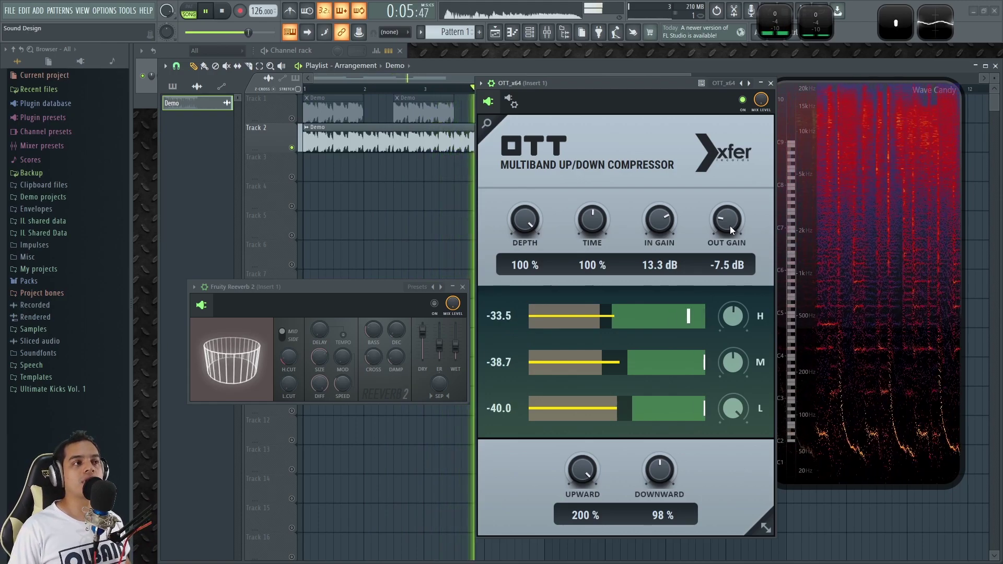
left_click_drag(733, 218, 733, 205)
left_click_drag(665, 230, 664, 217)
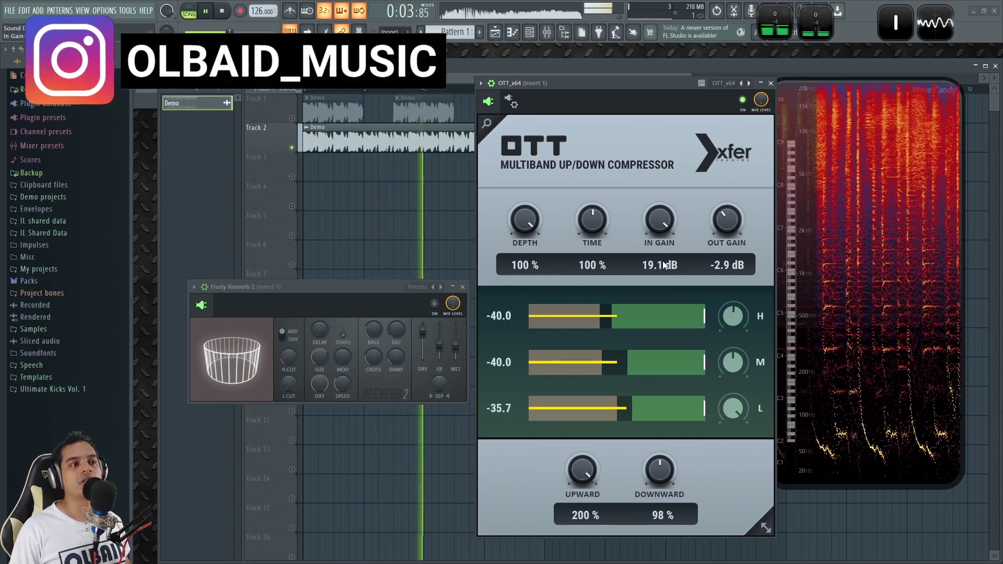
Set OTT's low band threshold to 91 % and Out Gain to -6.0 dB during playback
left_click_drag(624, 410, 616, 409)
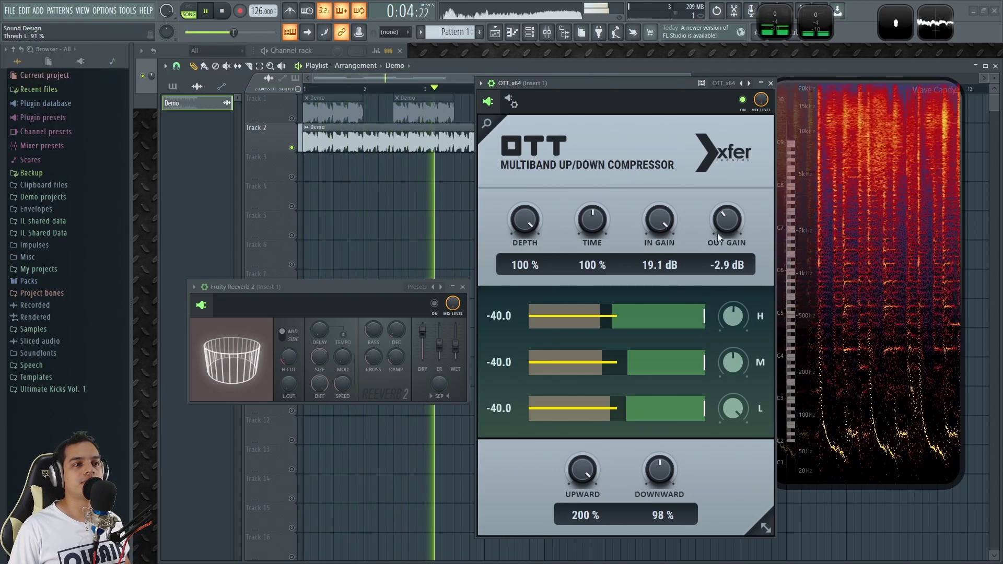
mouse_move(728, 220)
left_mouse_down()
mouse_move(732, 211)
mouse_move(727, 223)
left_mouse_up()
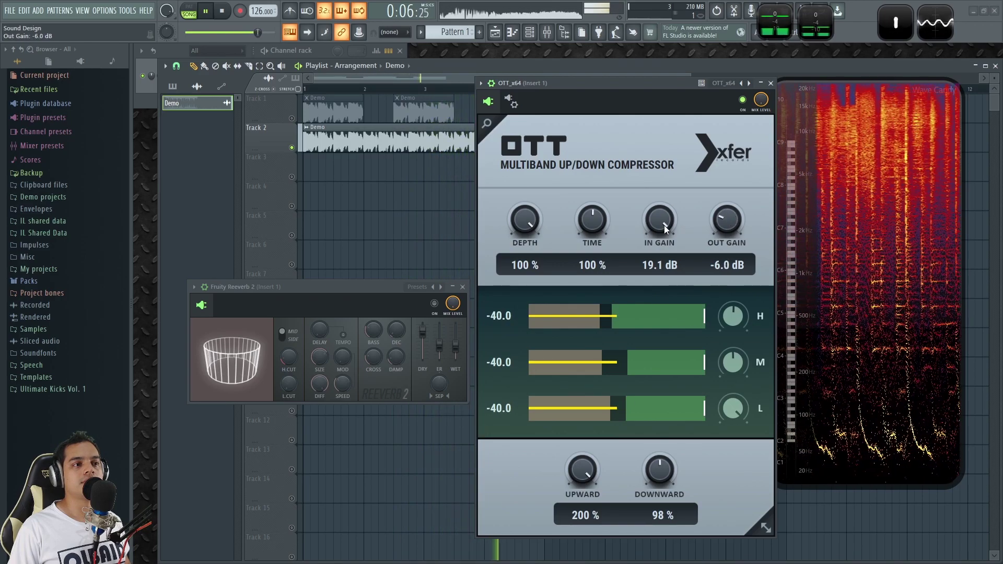
mouse_move(675, 332)
left_mouse_down()
mouse_move(674, 356)
mouse_move(675, 344)
left_mouse_up()
Set Time to 0 %, Downward to 200 % and In Gain to 19.1 dB
left_click_drag(665, 224, 674, 148)
left_click_drag(592, 222, 595, 329)
left_click_drag(663, 468, 635, 283)
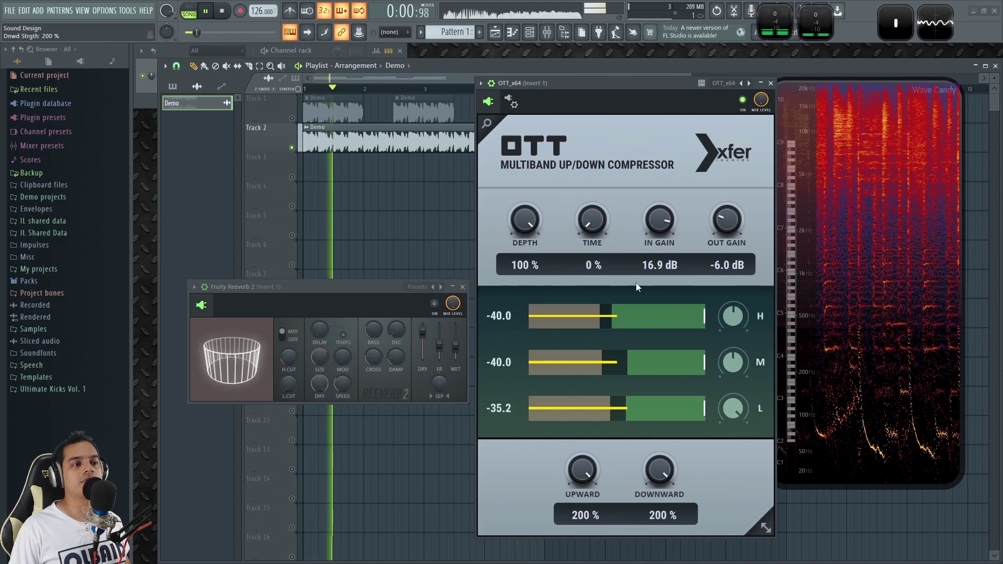
mouse_move(662, 223)
left_mouse_down()
mouse_move(667, 210)
mouse_move(656, 300)
mouse_move(661, 209)
left_mouse_up()
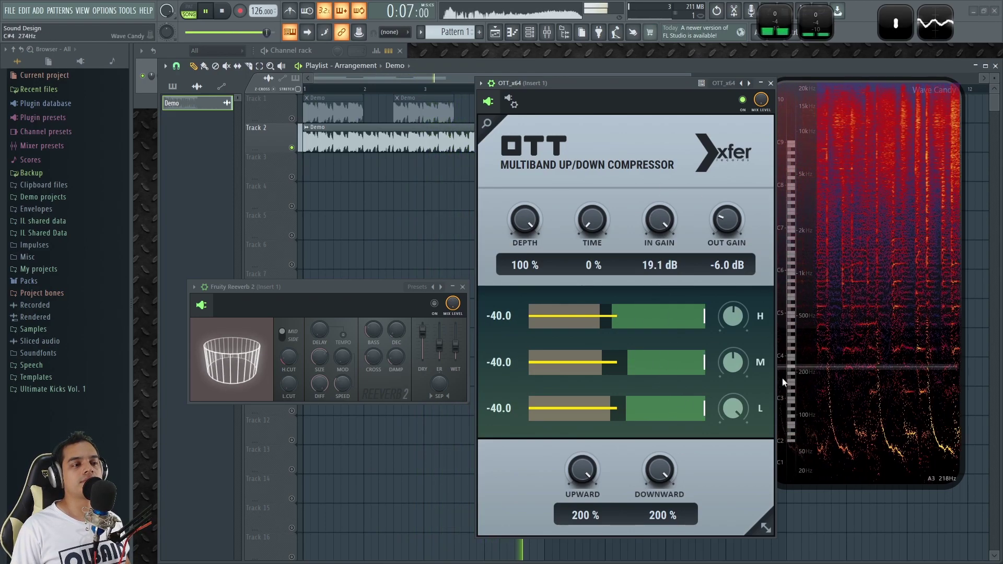
Set Time to 7 %, raise Out Gain to 6.5 dB, stop playback and reduce Out Gain to 5.5 dB
left_click_drag(597, 222, 584, 206)
left_click_drag(727, 222, 735, 213)
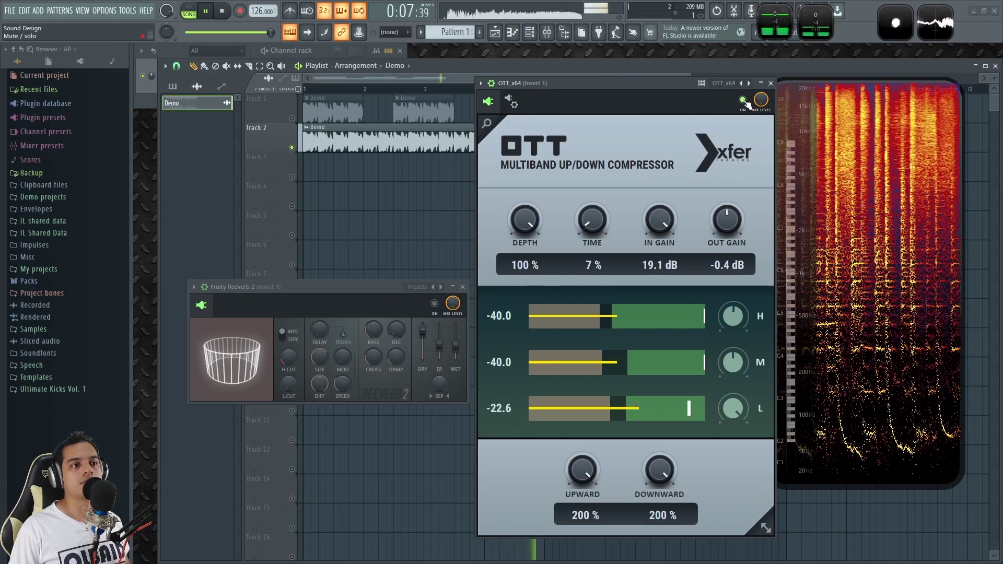
mouse_move(727, 219)
left_mouse_down()
mouse_move(729, 205)
mouse_move(733, 222)
left_mouse_up()
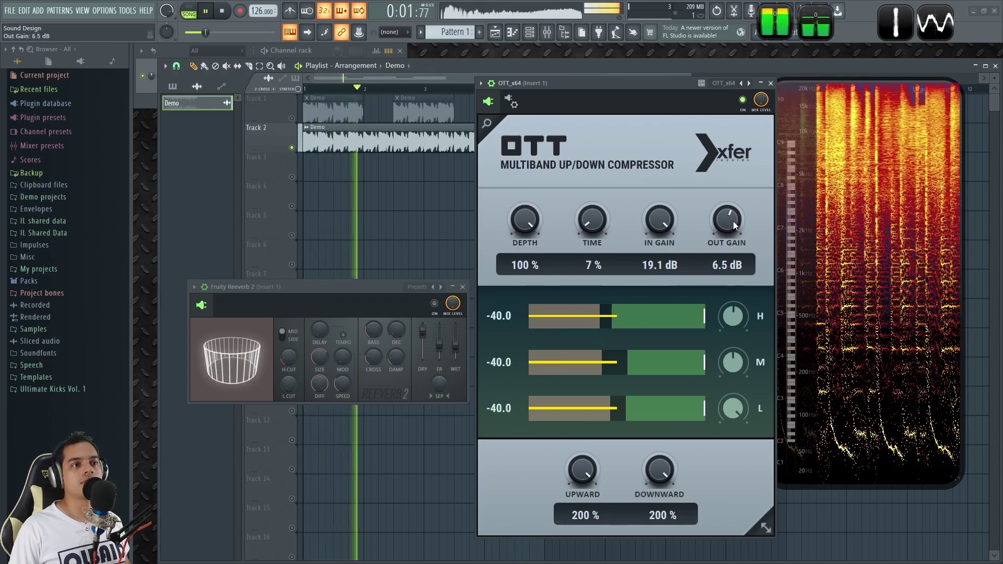
key("space")
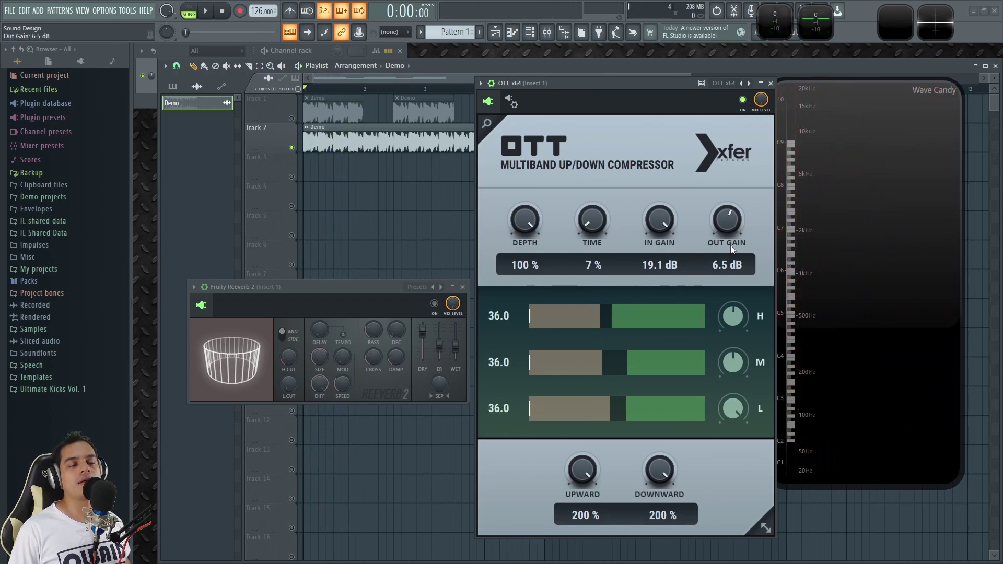
scroll(735, 224, "down", 2)
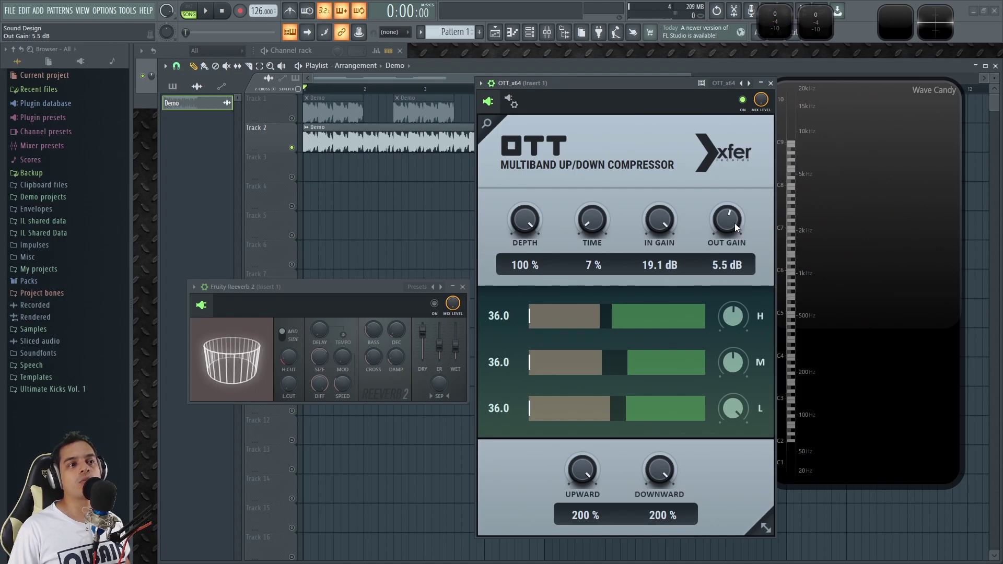
Shift the OTT window slightly, stop the OTT-bypassed playback and expand the two small level meters to full height
left_click_drag(669, 80, 662, 85)
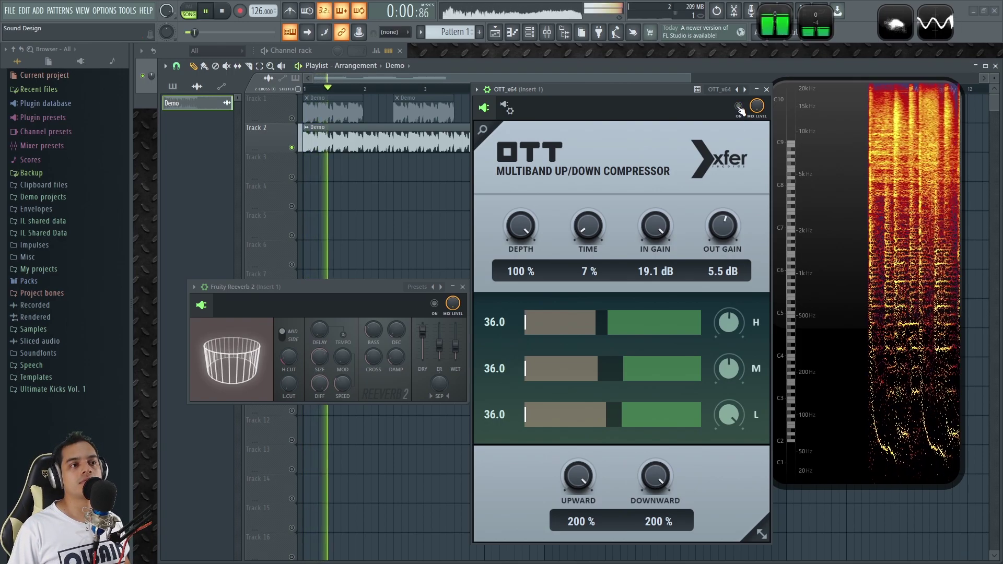
key("space")
left_click(775, 26)
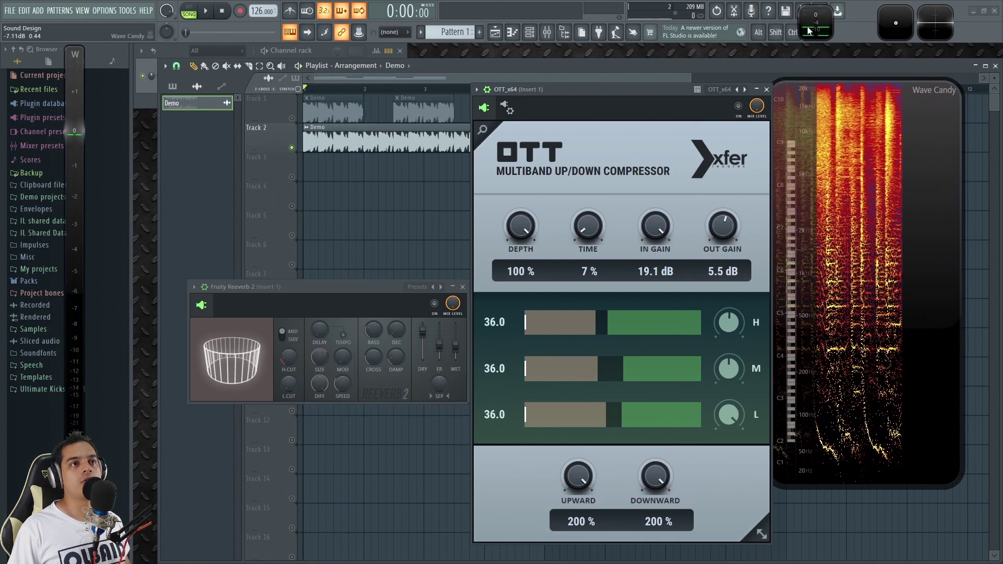
left_click(814, 25)
left_click_drag(103, 291, 103, 322)
Play the clip with OTT bypassed and switch OTT back on to compare the levels
key("space")
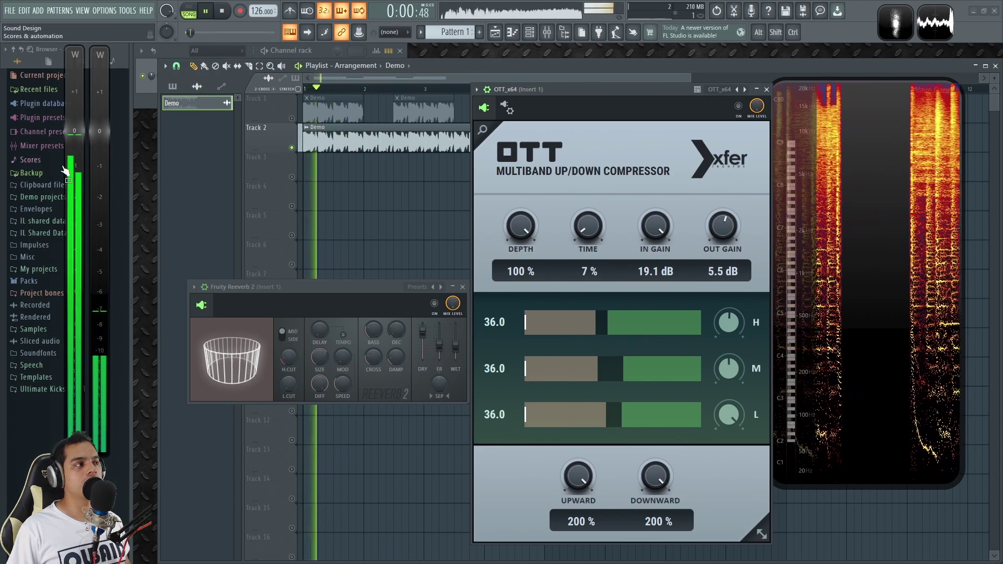
key("space")
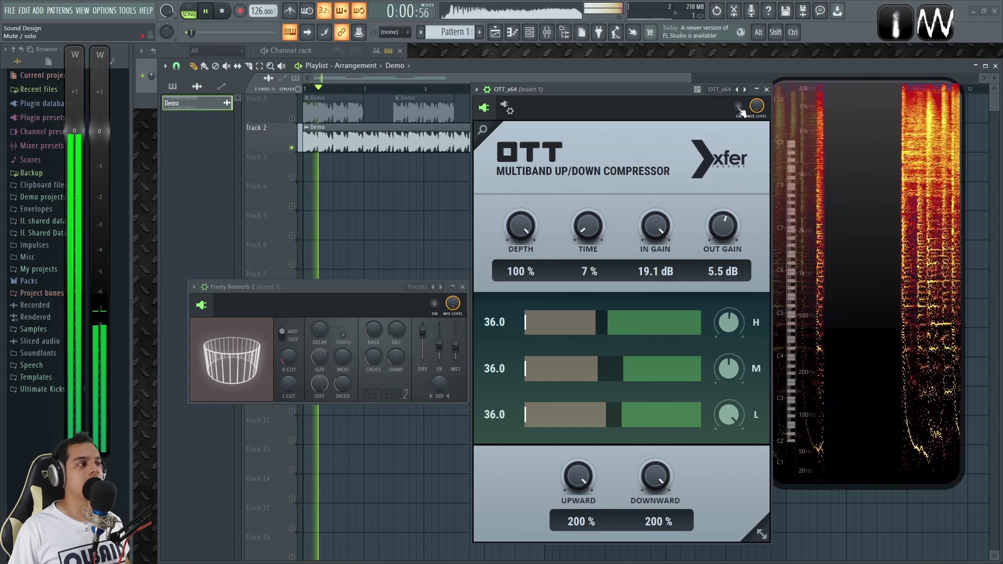
left_click(737, 107)
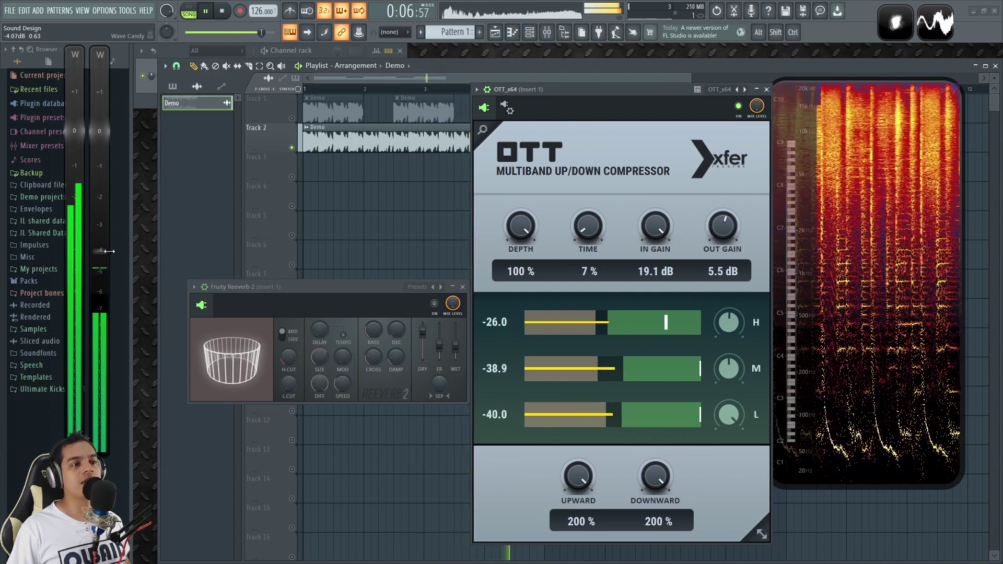
Lower all three band thresholds, raise Out Gain to 8.0 dB, reduce it to 1.9 dB and stop playback
double_click(722, 236)
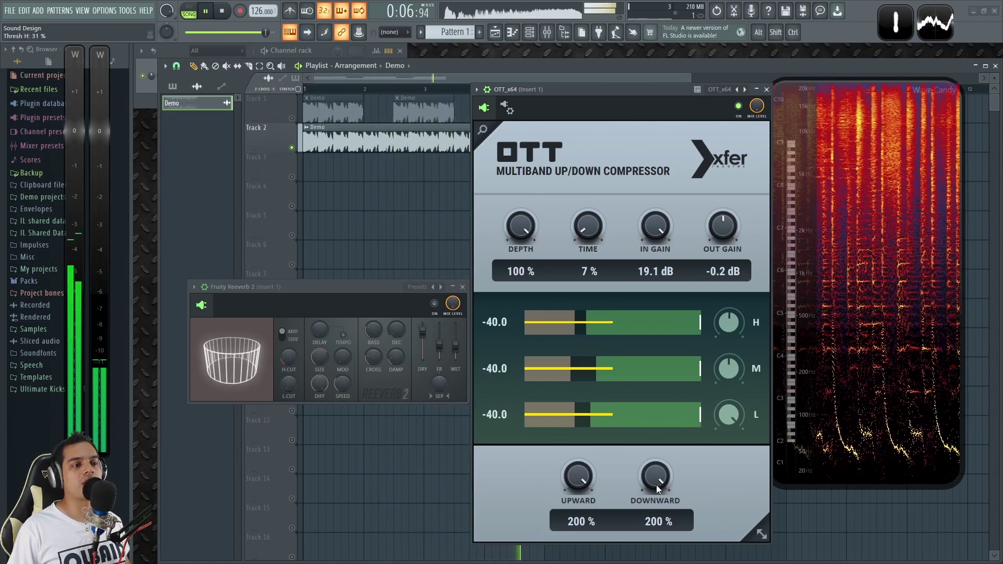
mouse_move(722, 225)
left_mouse_down()
mouse_move(722, 199)
mouse_move(728, 224)
left_mouse_up()
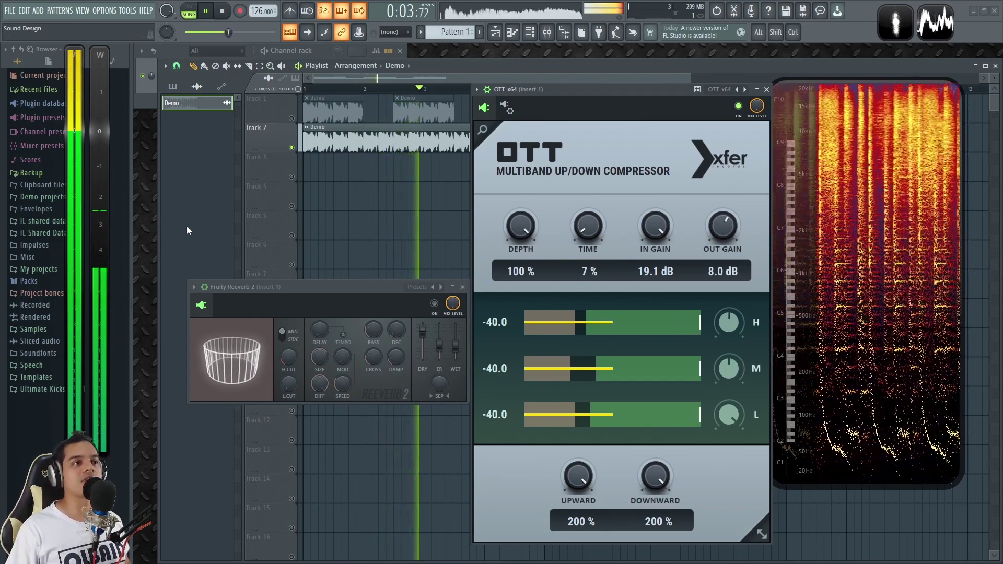
left_click_drag(719, 224, 718, 227)
scroll(718, 226, "down", 4)
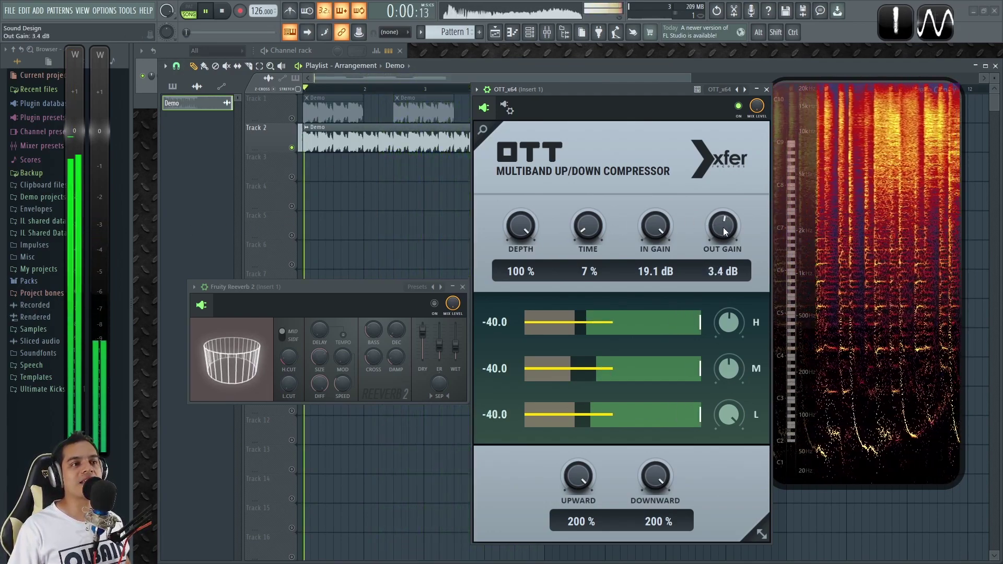
scroll(720, 229, "down", 2)
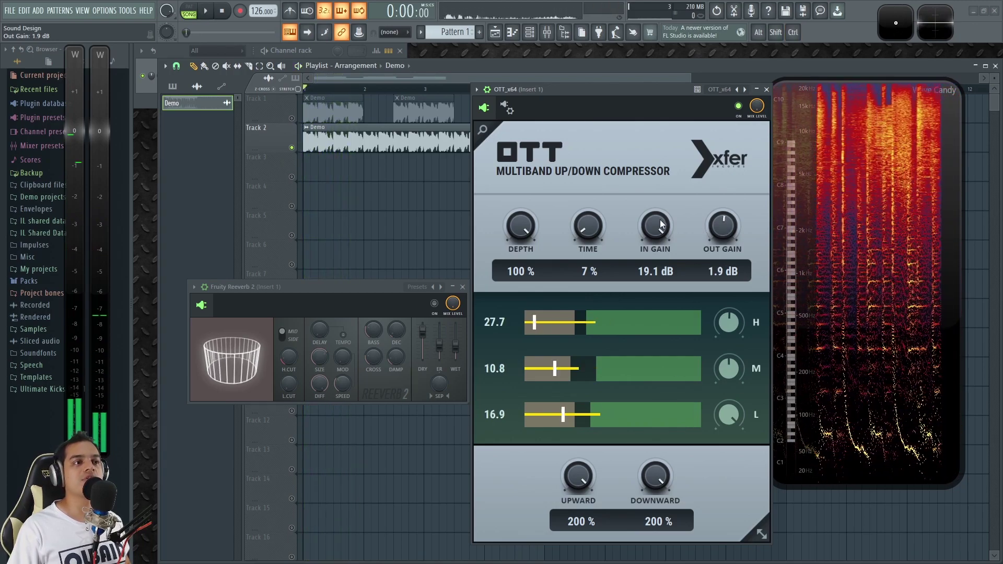
key("space")
Reset Out Gain and In Gain to 0.0 dB and Time to 100 %, and move the OTT window slightly
double_click(722, 225)
double_click(655, 226)
double_click(588, 226)
left_click_drag(613, 92, 599, 75)
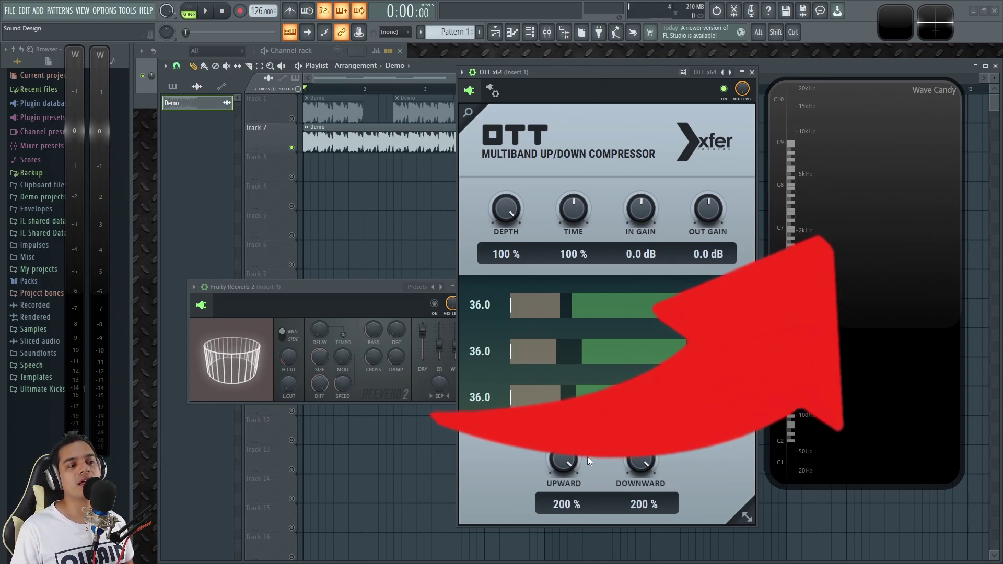
Set Upward and Downward to 0 % and raise the high band's threshold to 86 %
left_click_drag(563, 460, 595, 518)
left_click_drag(639, 456, 625, 557)
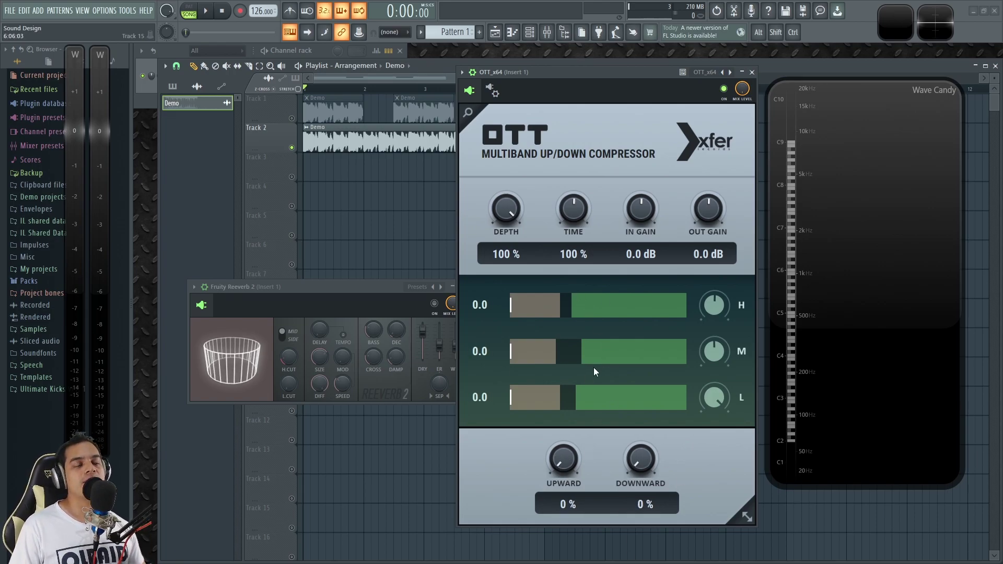
left_click_drag(577, 310, 620, 303)
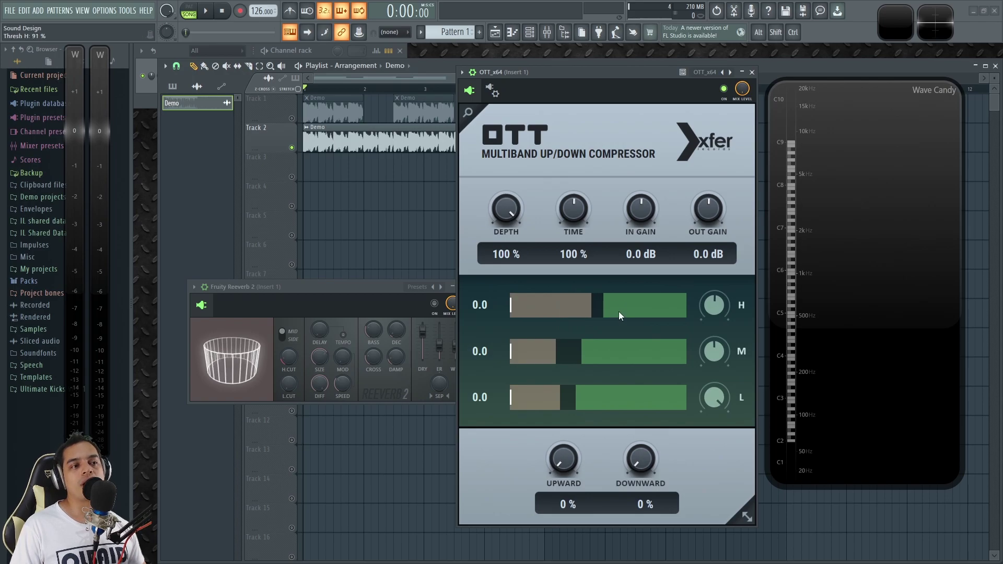
mouse_move(619, 311)
left_mouse_down()
mouse_move(644, 306)
mouse_move(636, 319)
mouse_move(619, 312)
left_mouse_up()
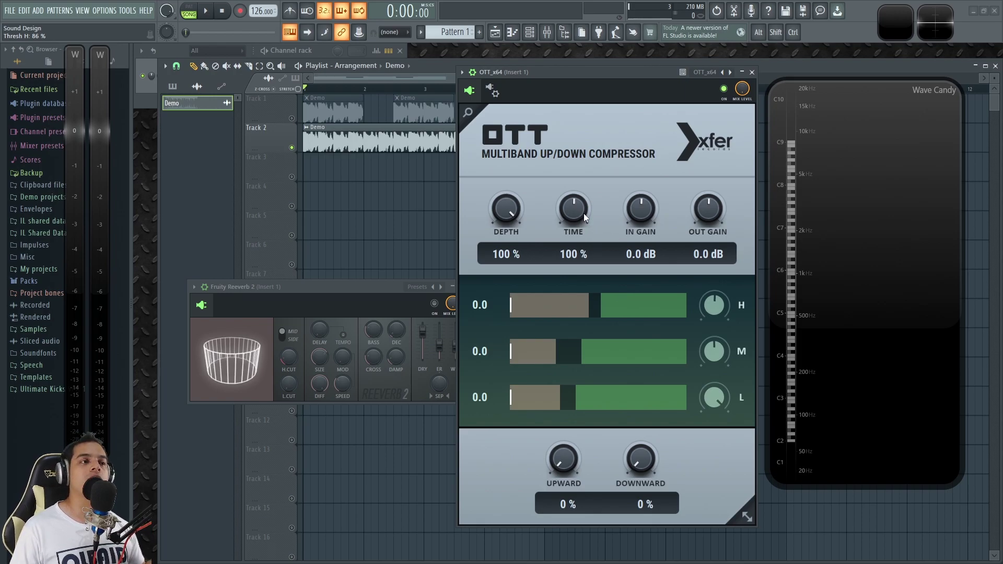
mouse_move(584, 213)
left_mouse_down()
mouse_move(577, 228)
mouse_move(577, 206)
mouse_move(575, 218)
left_mouse_up()
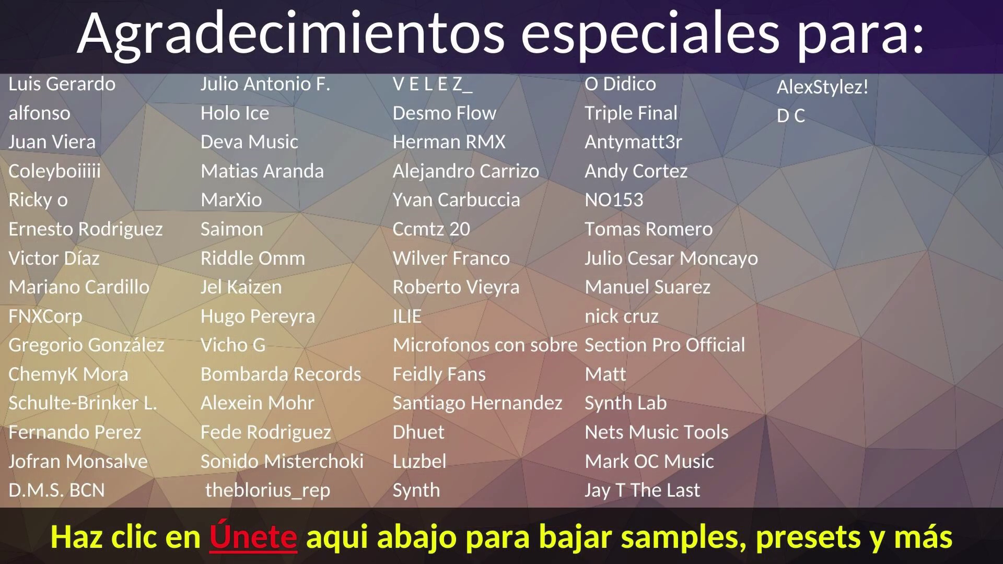